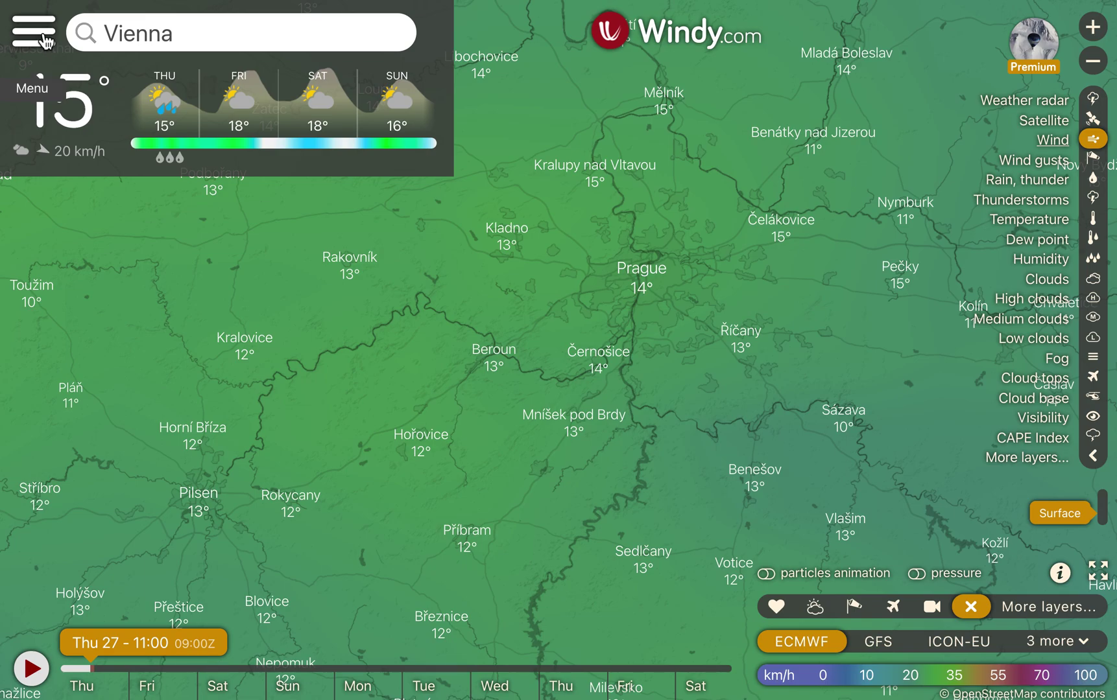
Step: Load and activate the windy-plugin-radiosonde plugin directly from npm
left_click(34, 32)
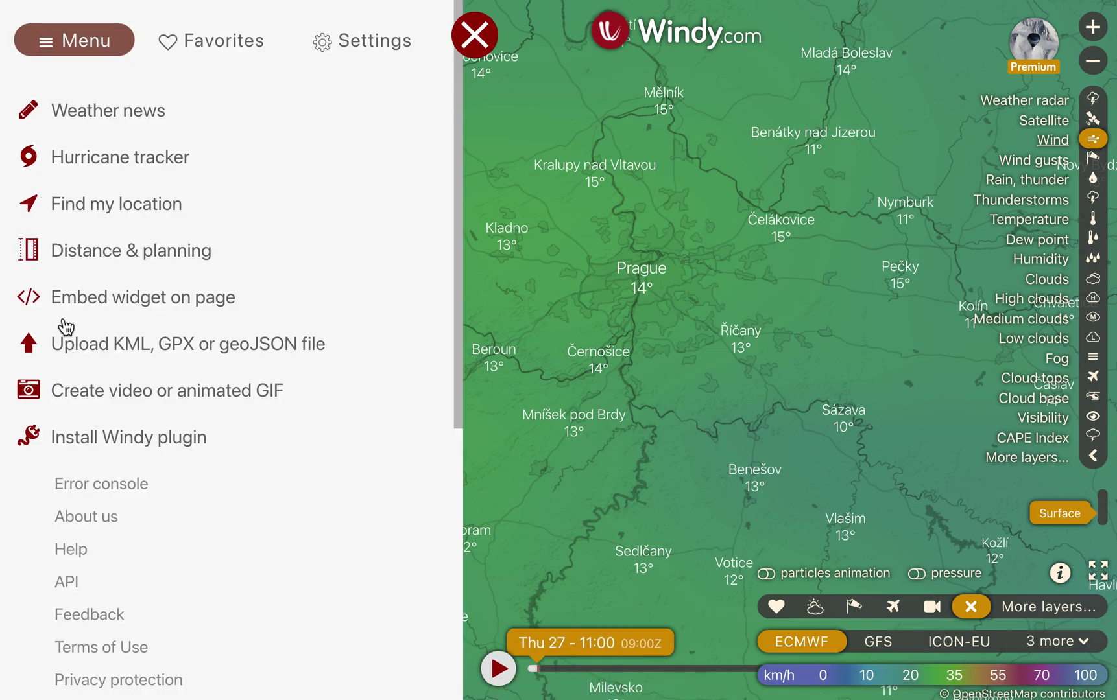
left_click(116, 443)
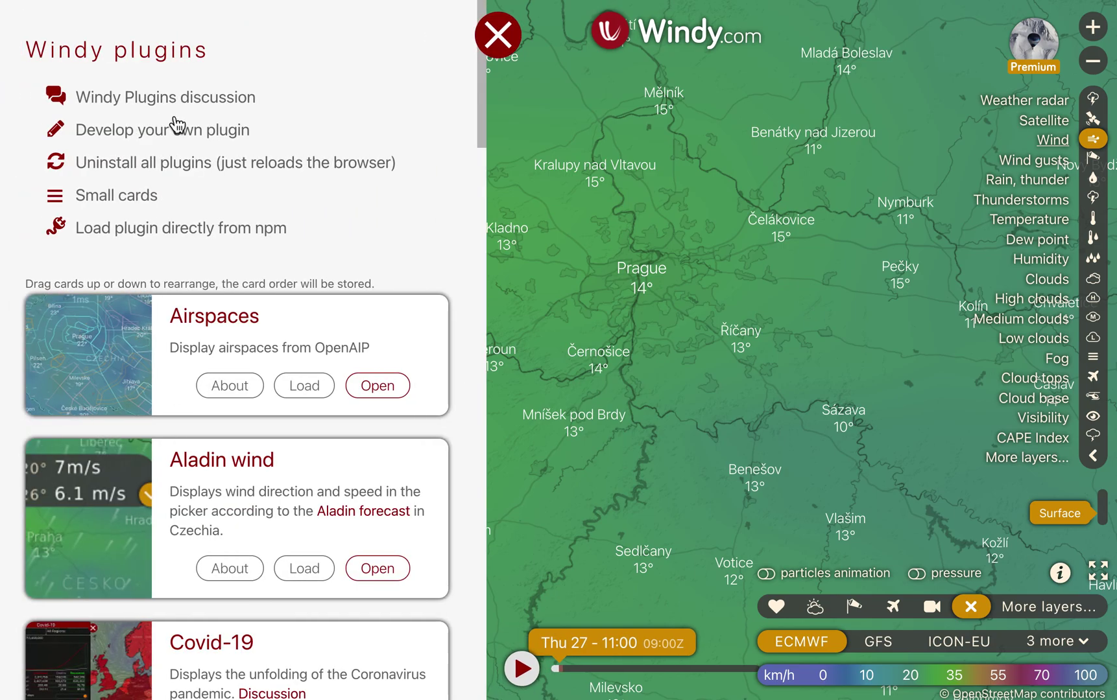
left_click(175, 231)
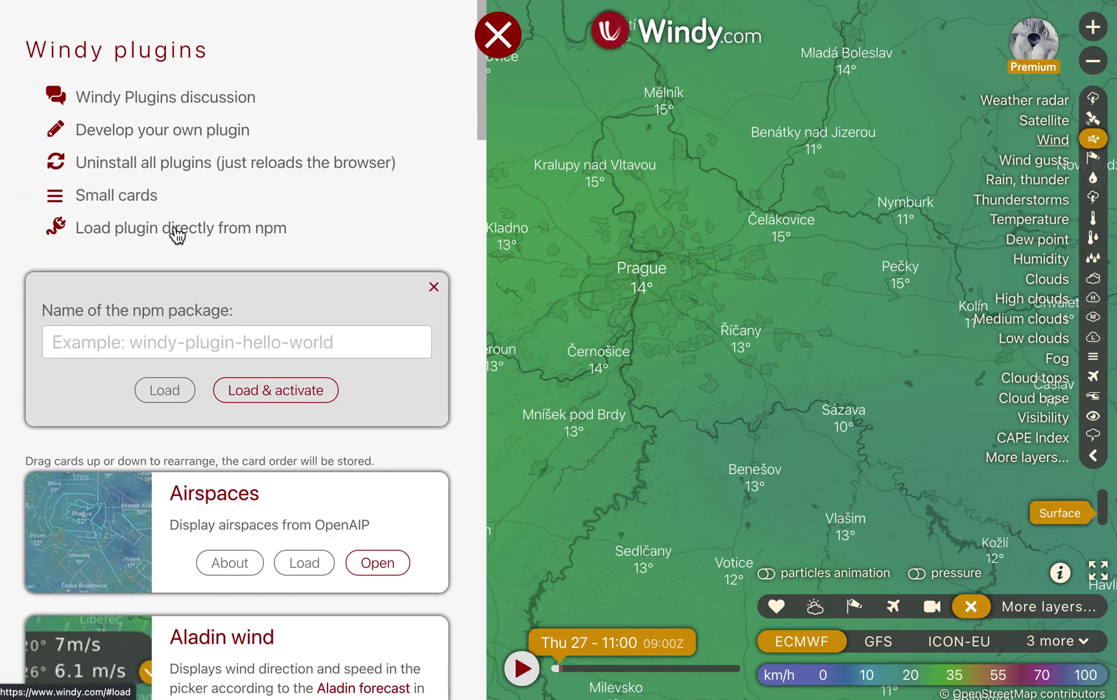
left_click(230, 339)
type("windy-plugin-radiosonde")
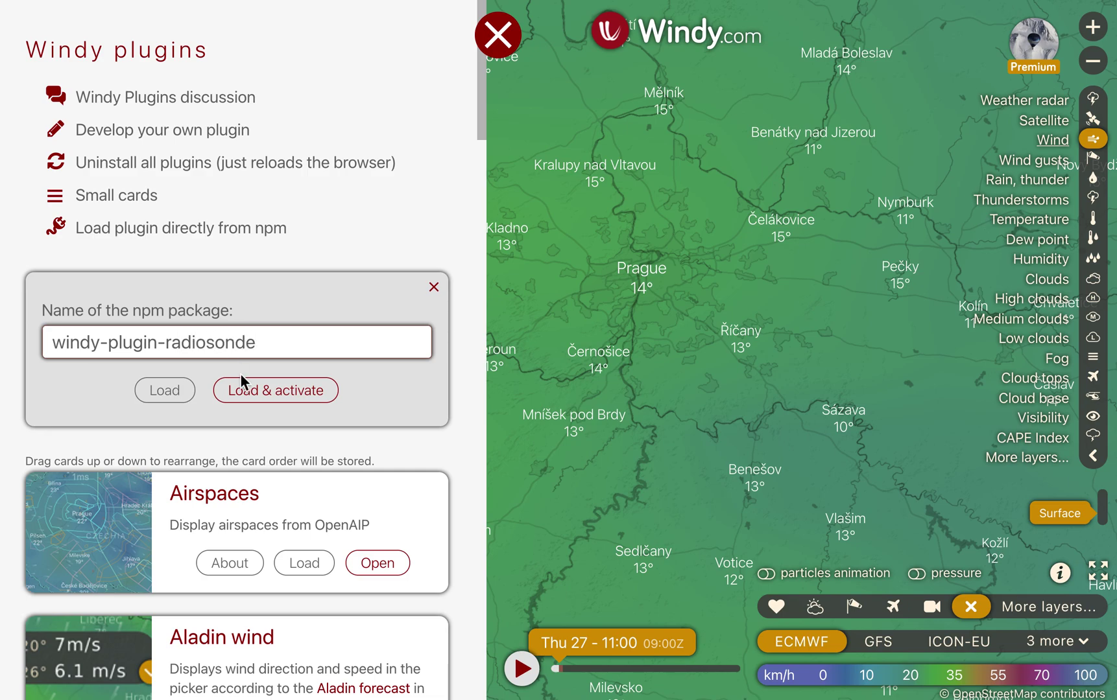
left_click(263, 392)
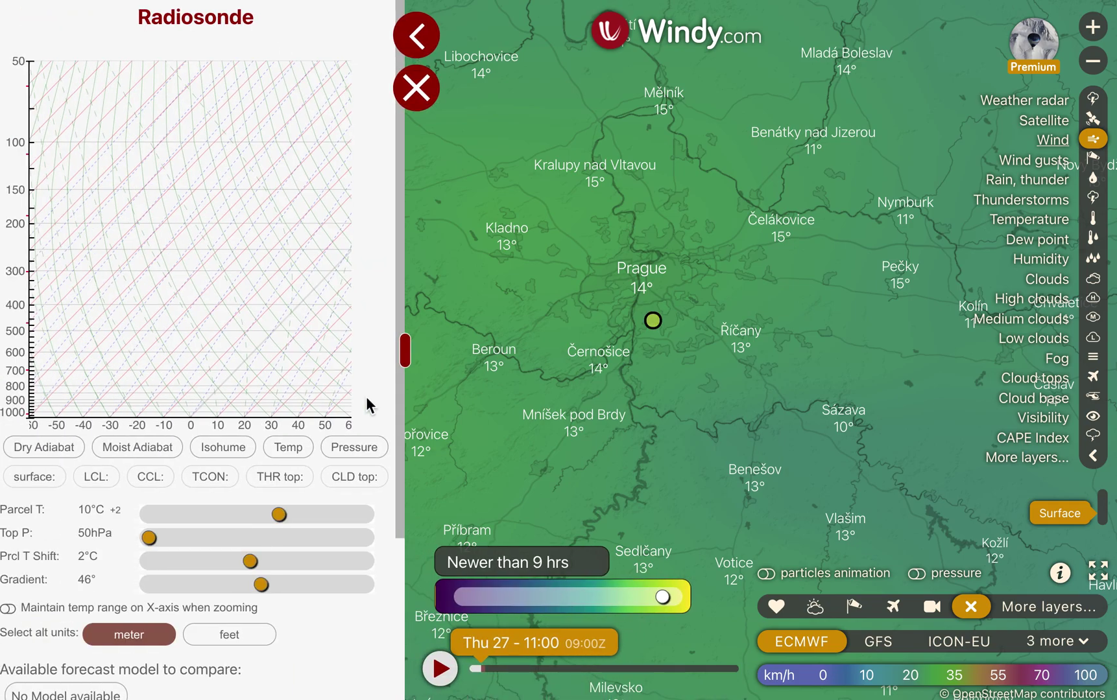
Step: Survey the radiosonde stations and ship tracks across Europe and the North Atlantic with the Radiosonde pane collapsed
scroll(487, 336, "down", 3)
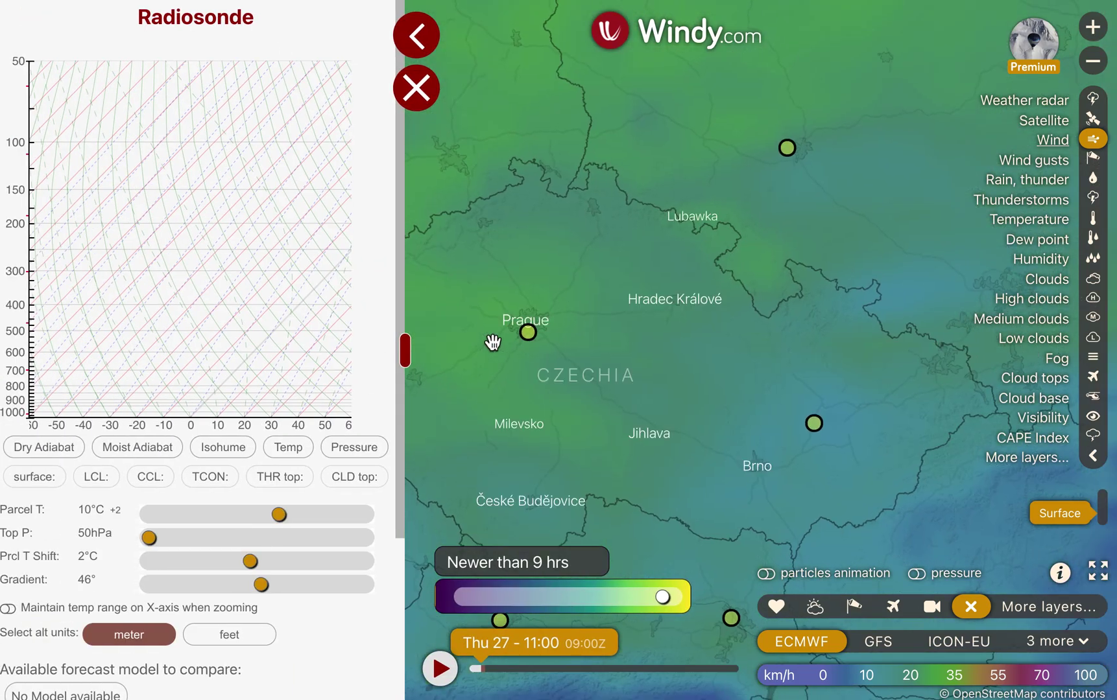
scroll(494, 349, "down", 3)
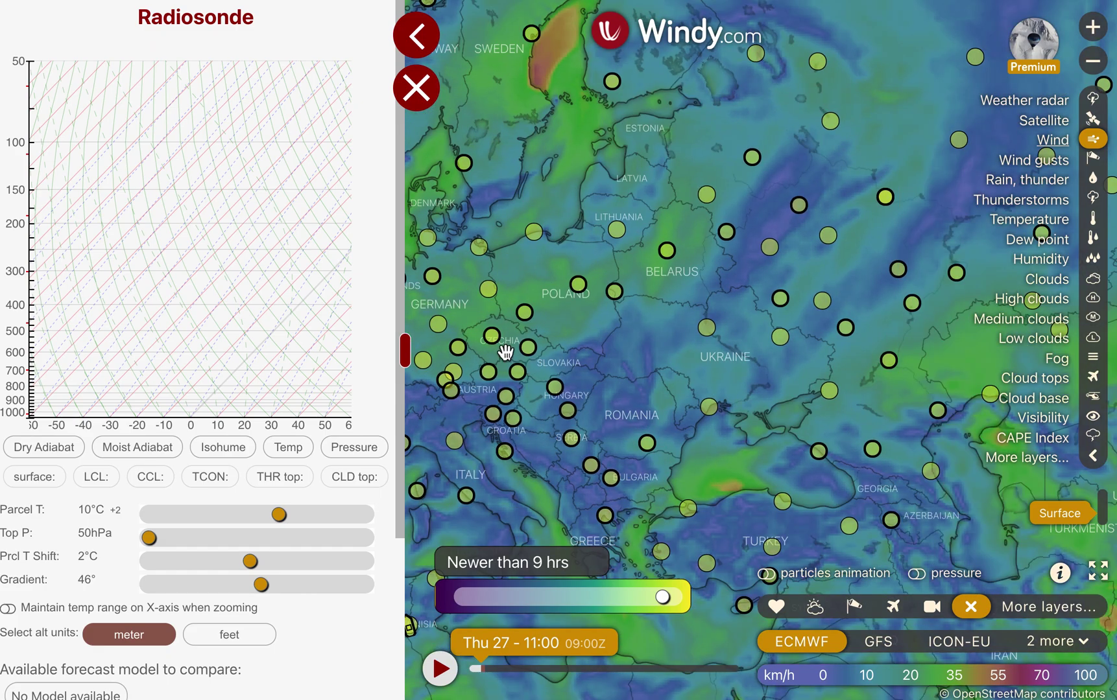
scroll(477, 316, "down", 3)
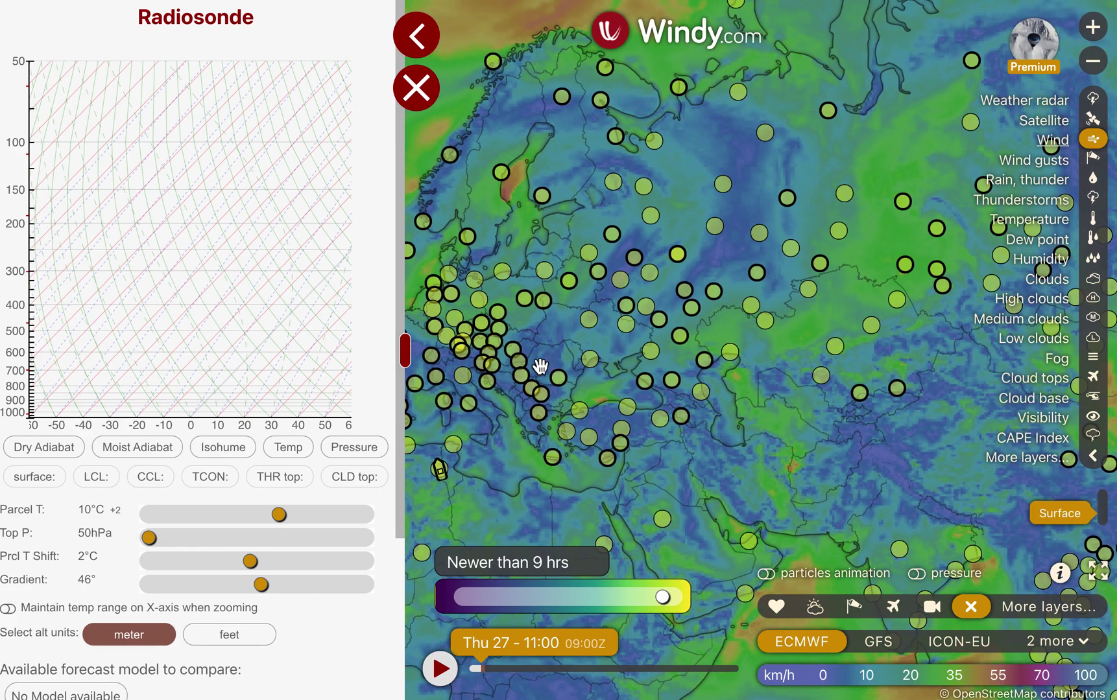
left_click_drag(540, 361, 775, 317)
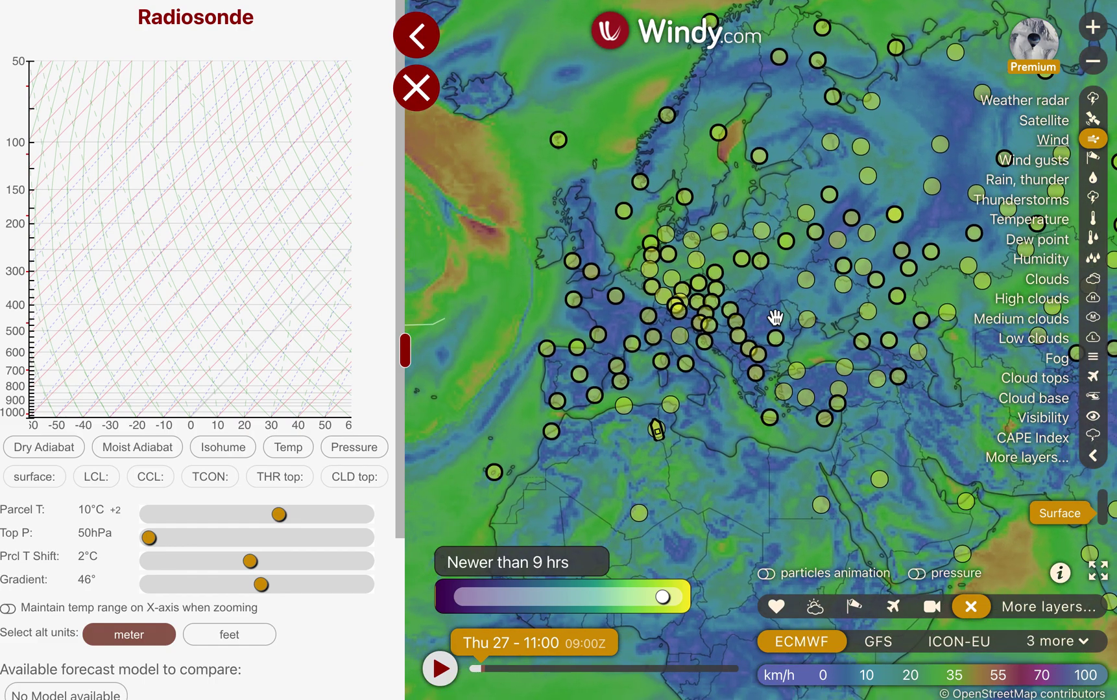
left_click(415, 35)
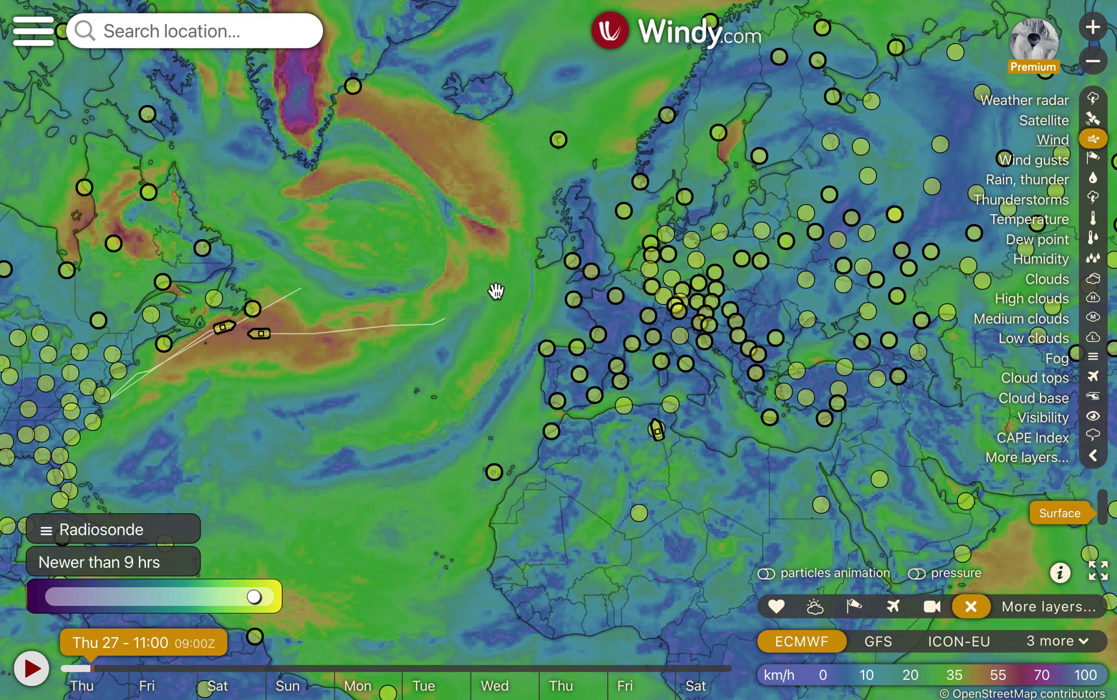
scroll(495, 292, "up", 1)
scroll(495, 292, "down", 1)
scroll(265, 350, "up", 2)
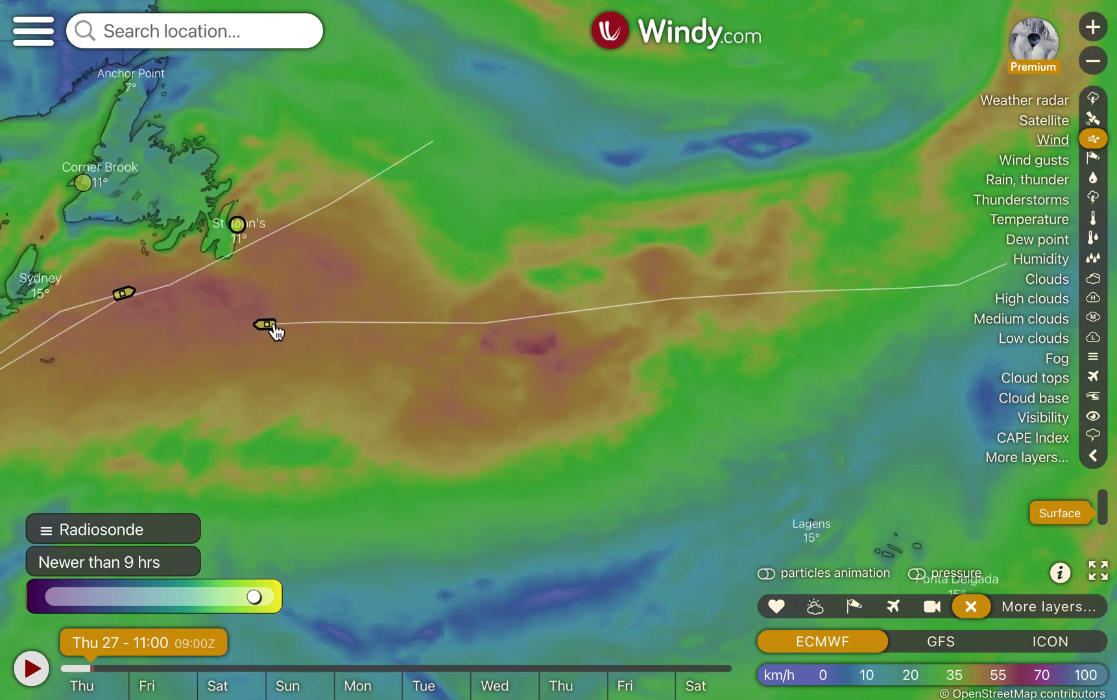
scroll(275, 332, "down", 3)
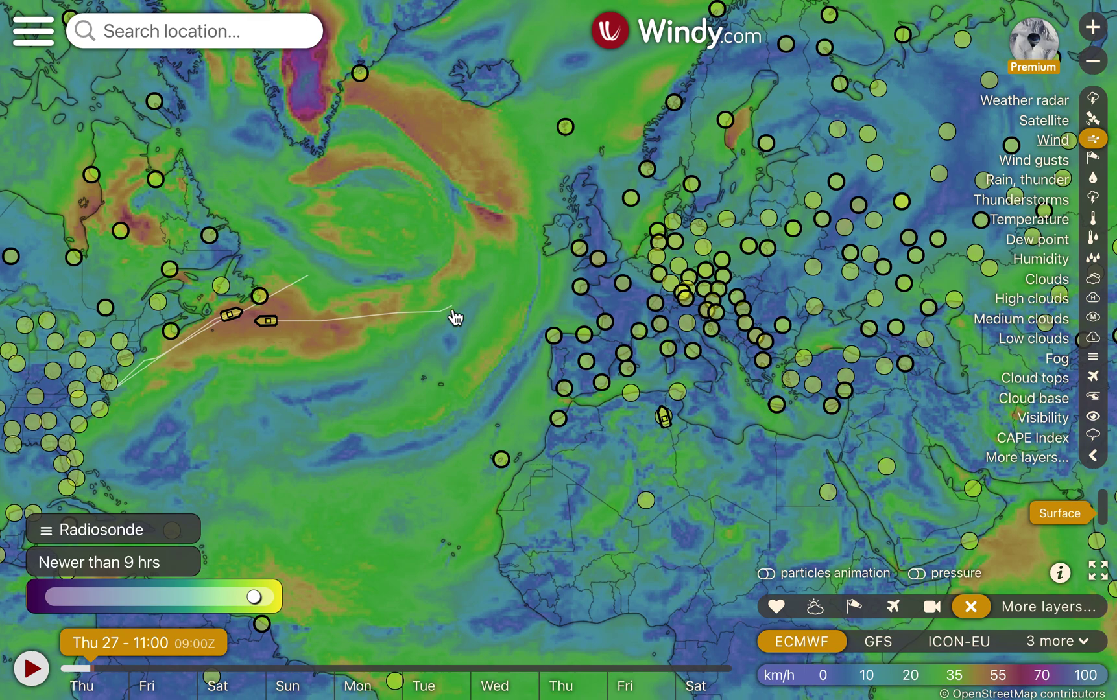
left_click_drag(480, 342, 364, 414)
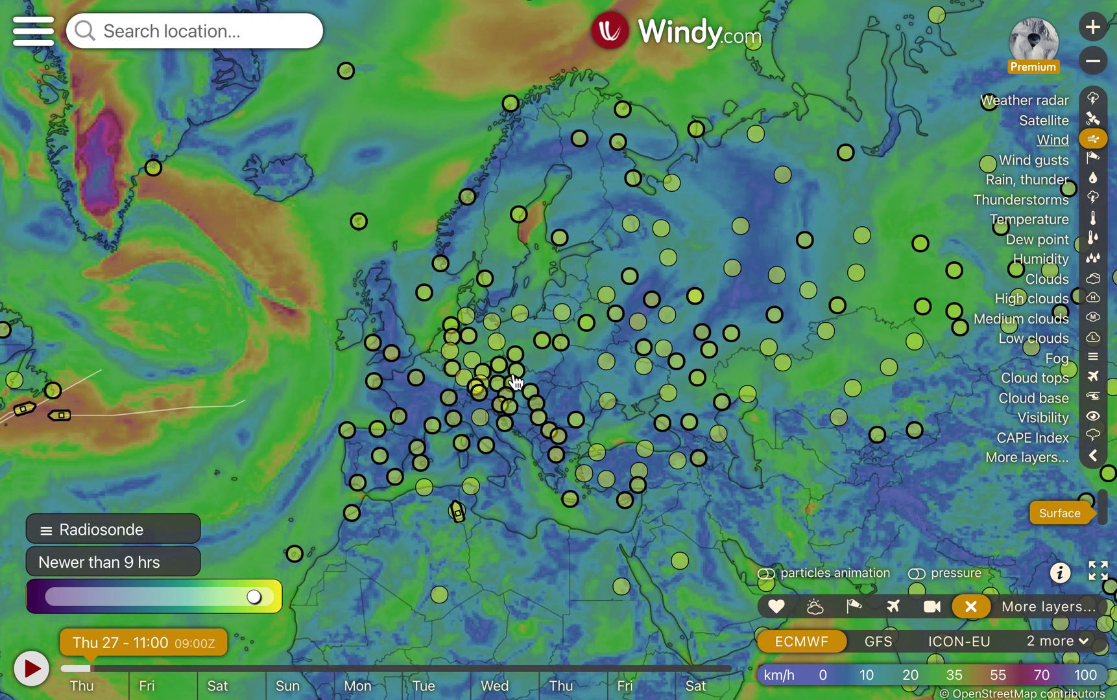
Step: Open the Praha-Libus sounding near Prague and inspect the balloon's ascent track on the map
scroll(498, 366, "up", 2)
scroll(496, 362, "up", 2)
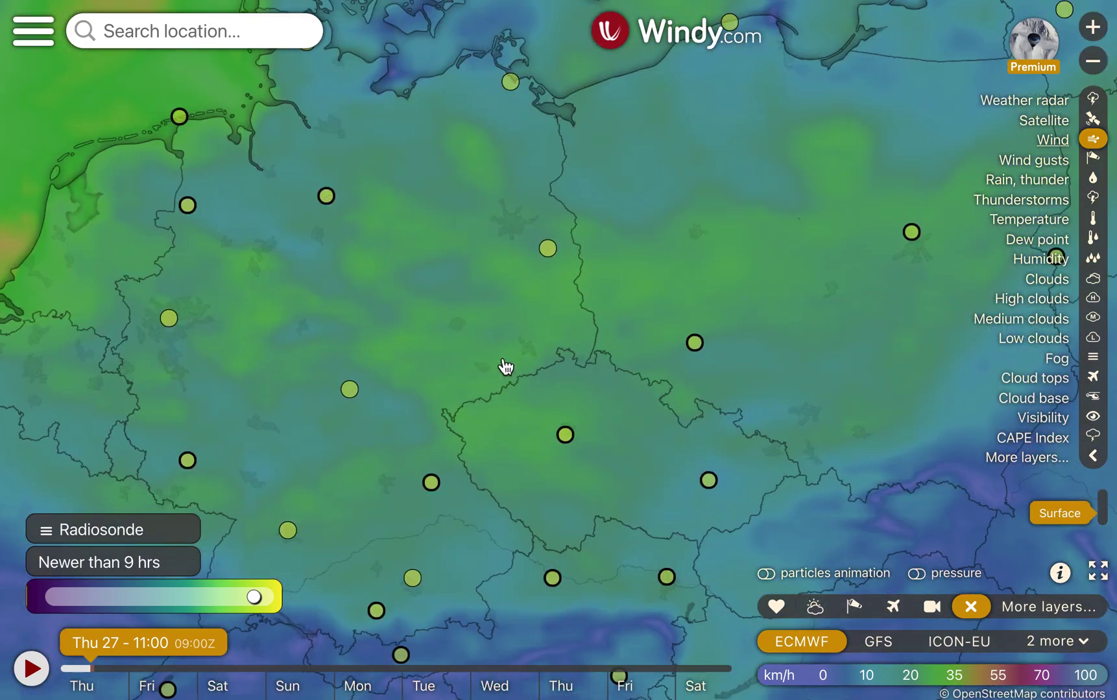
left_click(566, 438)
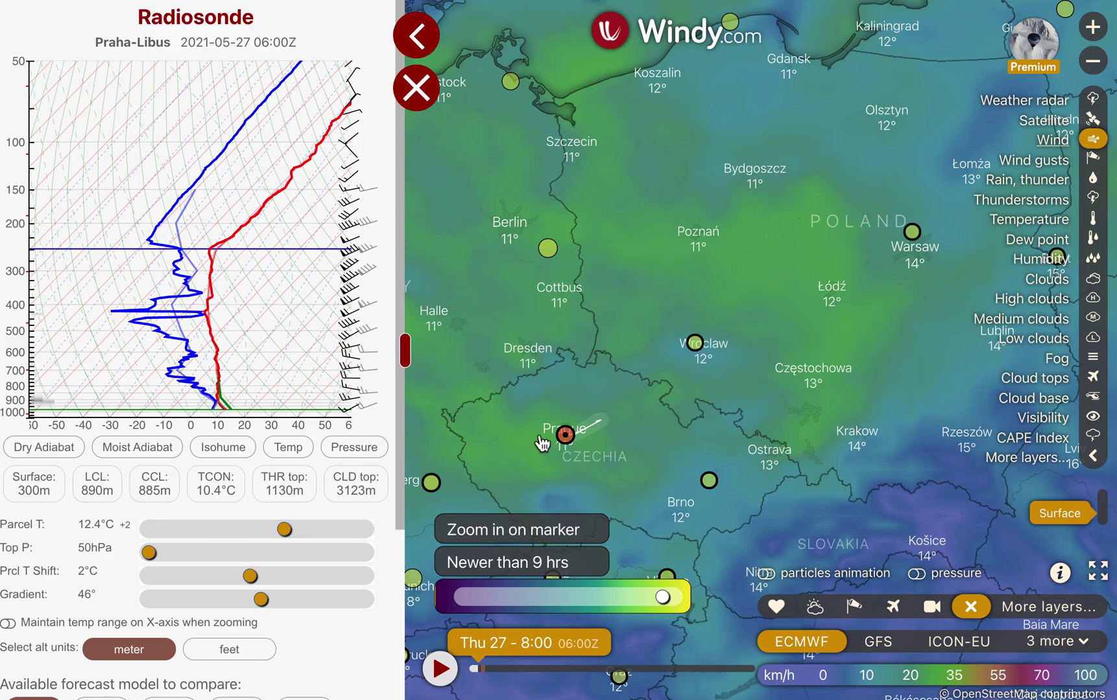
left_click_drag(590, 408, 635, 281)
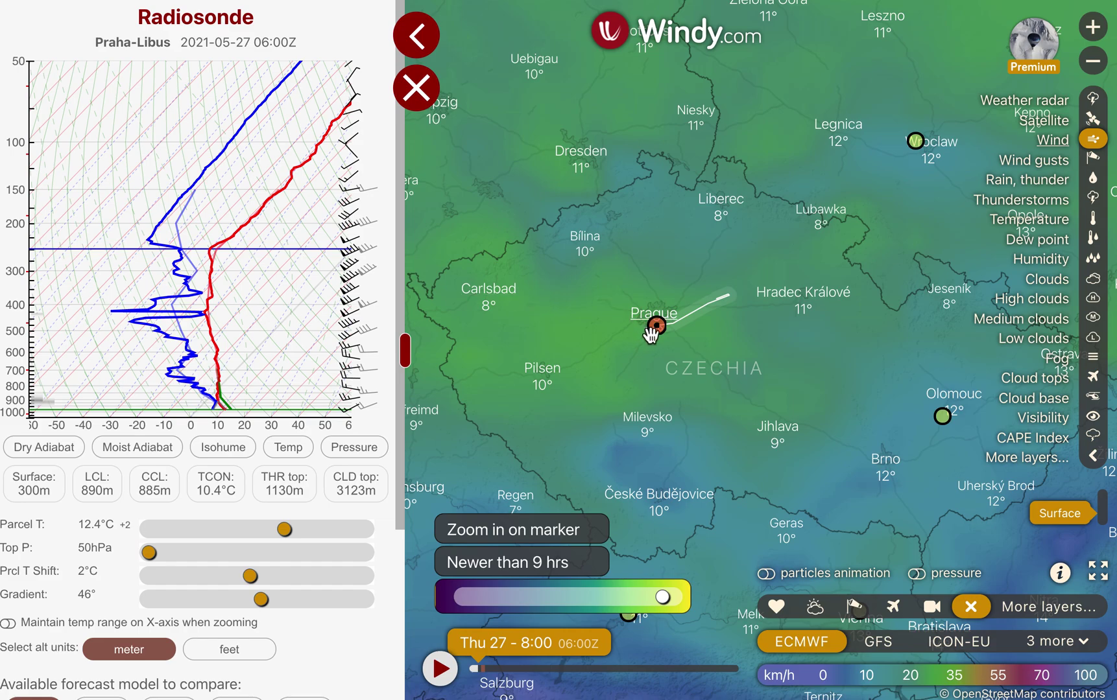
left_click_drag(681, 331, 674, 333)
scroll(674, 333, "up", 2)
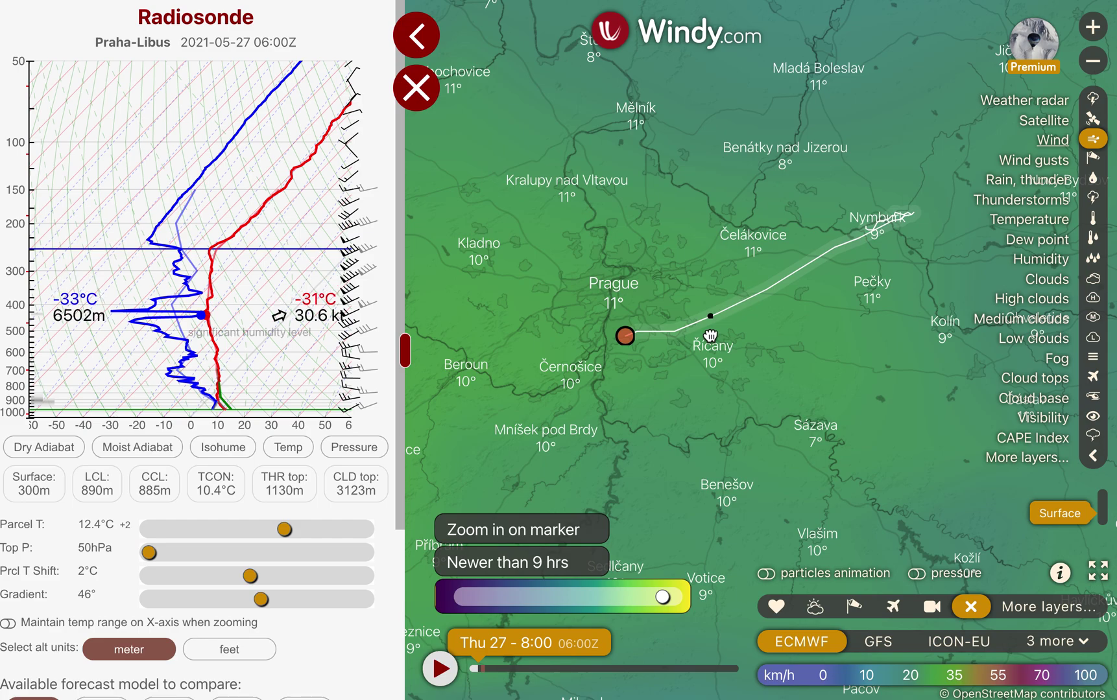
scroll(695, 333, "up", 1)
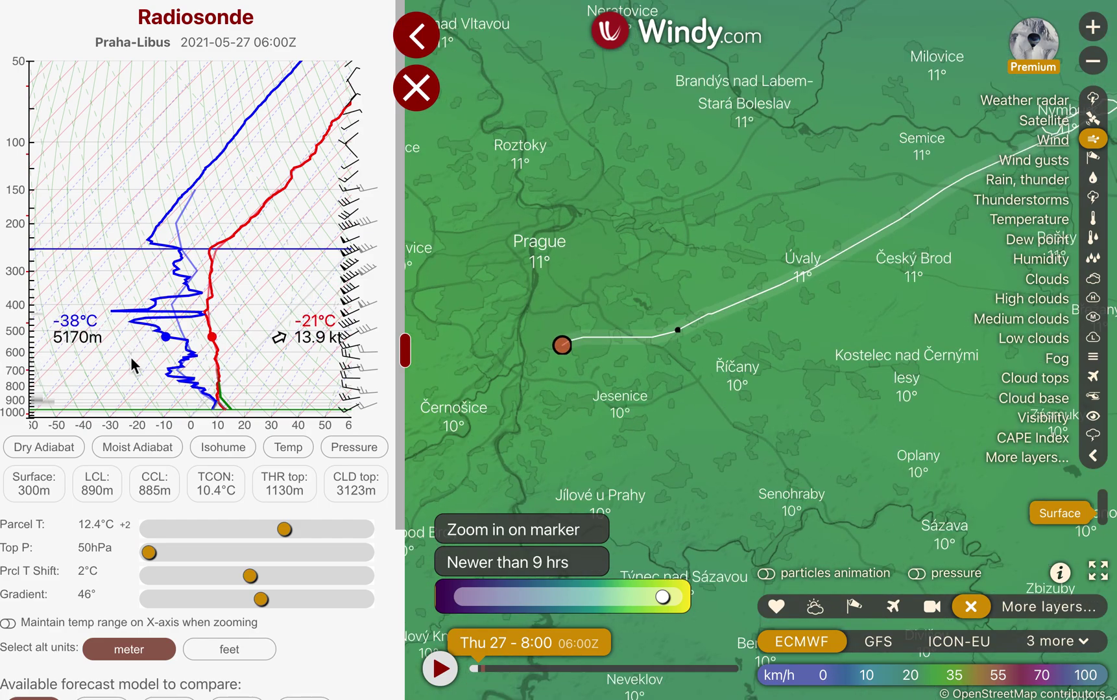
Step: Shift the temperature range of the sounding diagram and set the radiosonde age filter to newer than 48 hrs
mouse_move(130, 316)
left_mouse_down()
mouse_move(124, 214)
mouse_move(110, 309)
mouse_move(118, 301)
left_mouse_up()
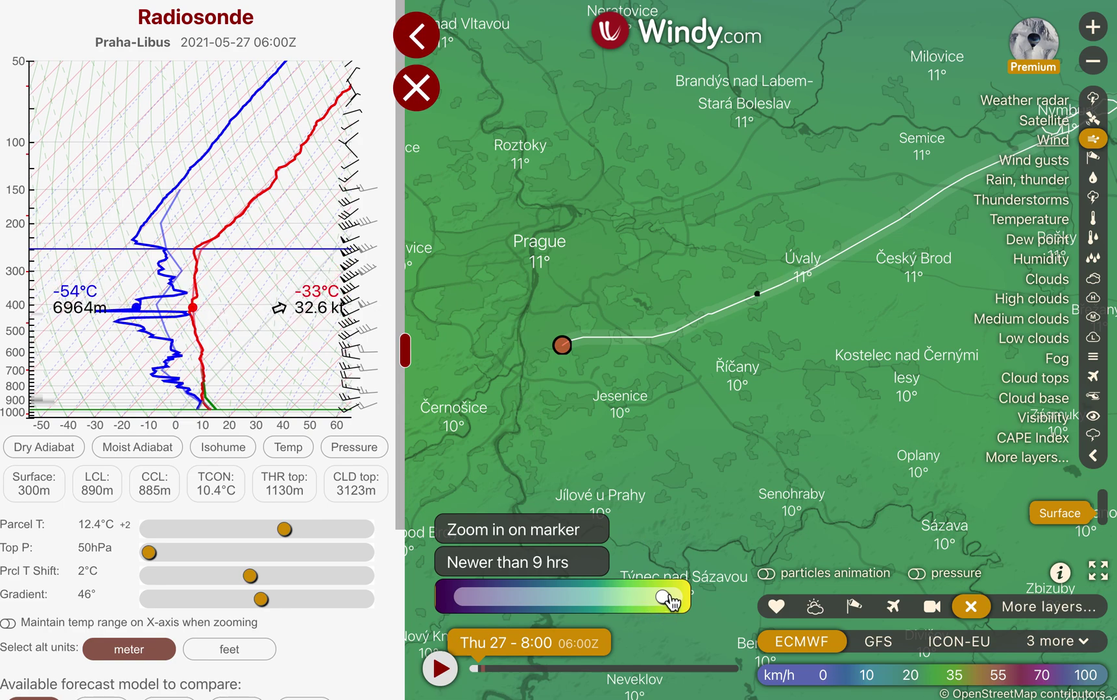
left_click_drag(664, 602, 615, 602)
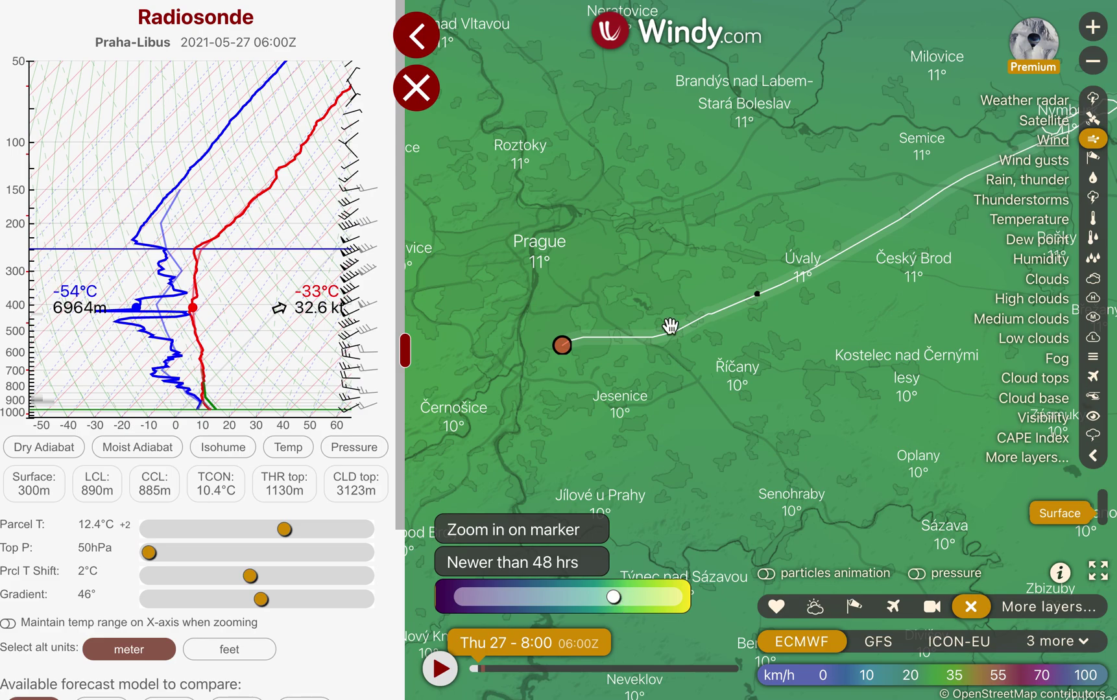
Step: View the Lindenberg and Kuemmersbruck ETGK soundings, and return to the Praha-Libus sounding
scroll(631, 273, "down", 1)
scroll(631, 272, "down", 1)
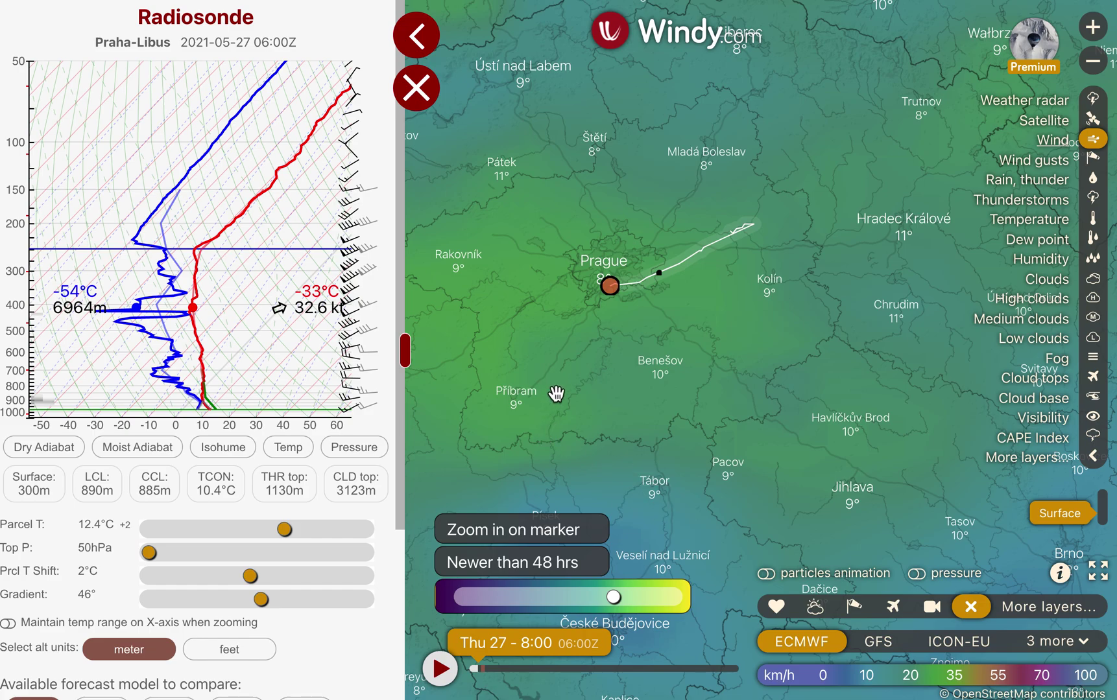
scroll(556, 393, "up", 1)
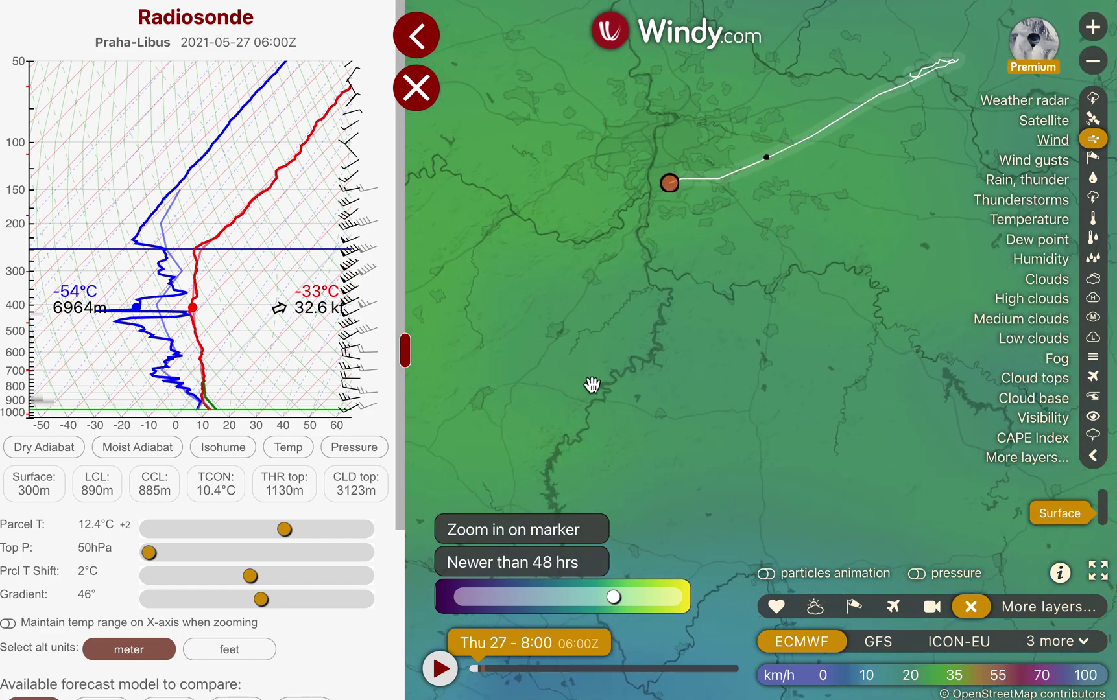
left_click_drag(680, 259, 672, 403)
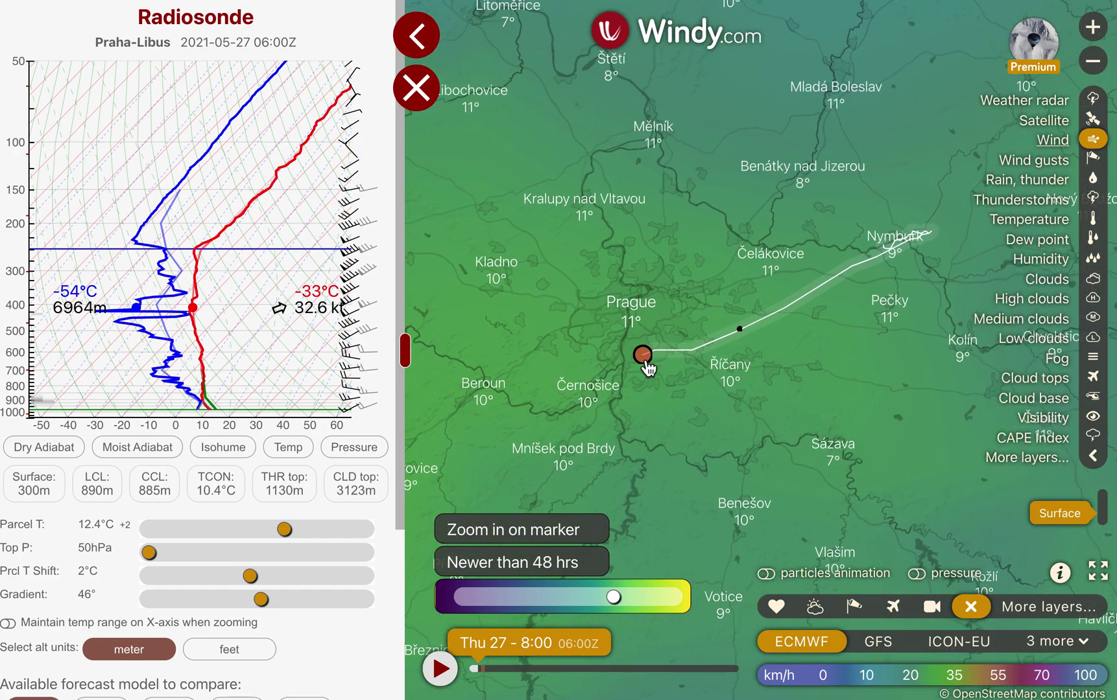
scroll(628, 242, "down", 2)
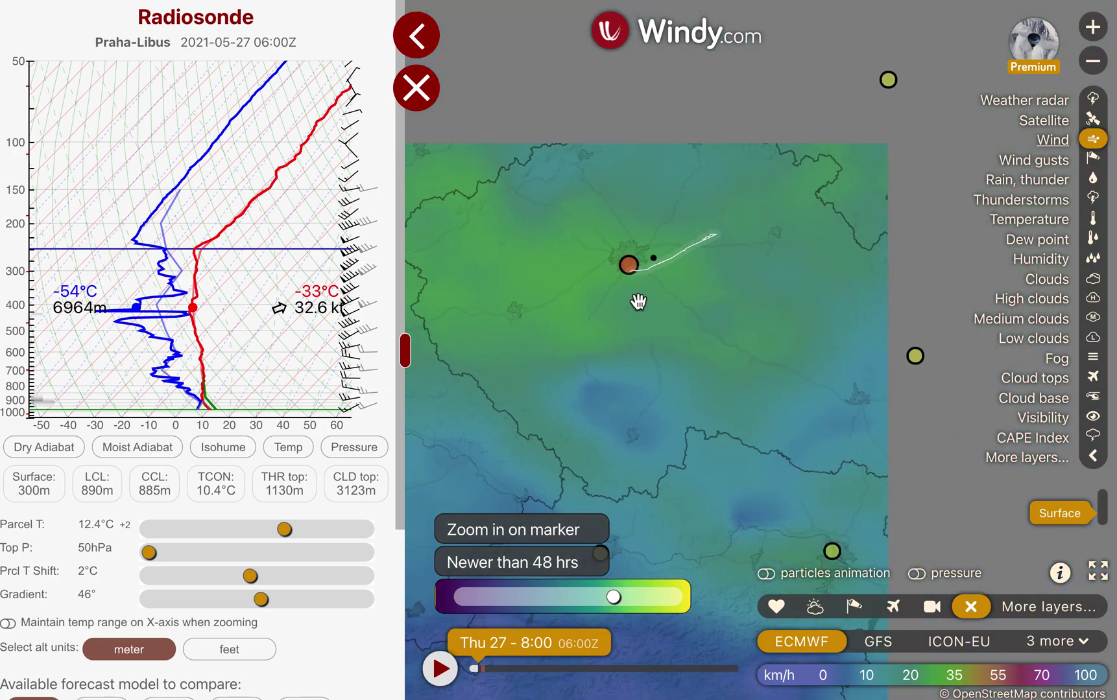
scroll(634, 279, "down", 1)
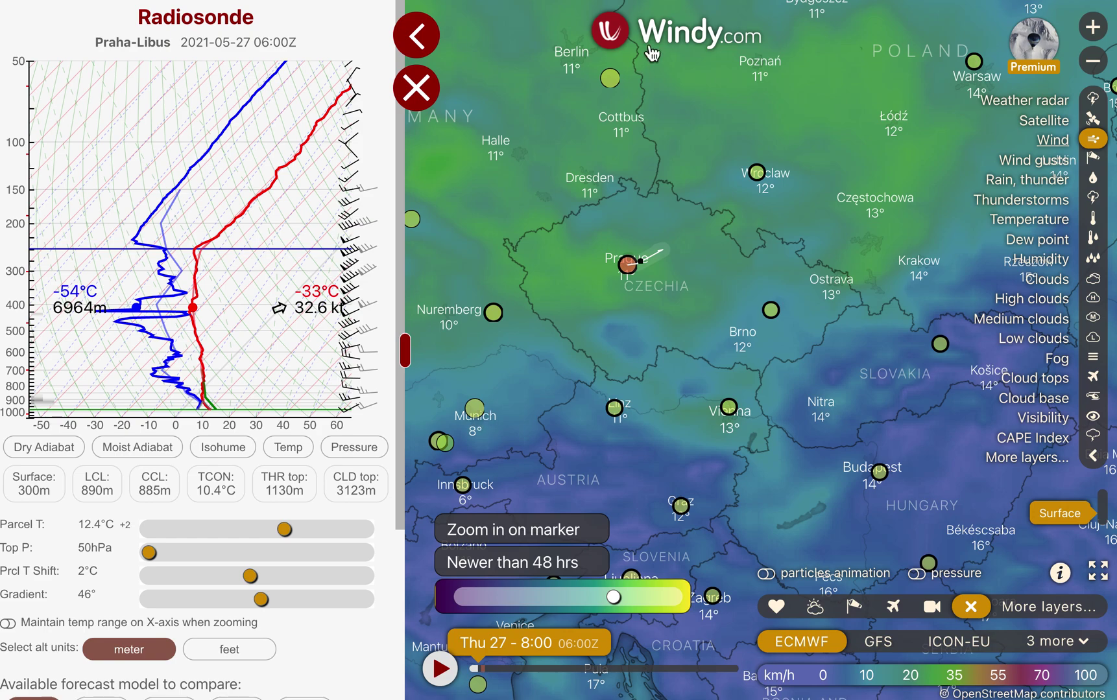
left_click(614, 90)
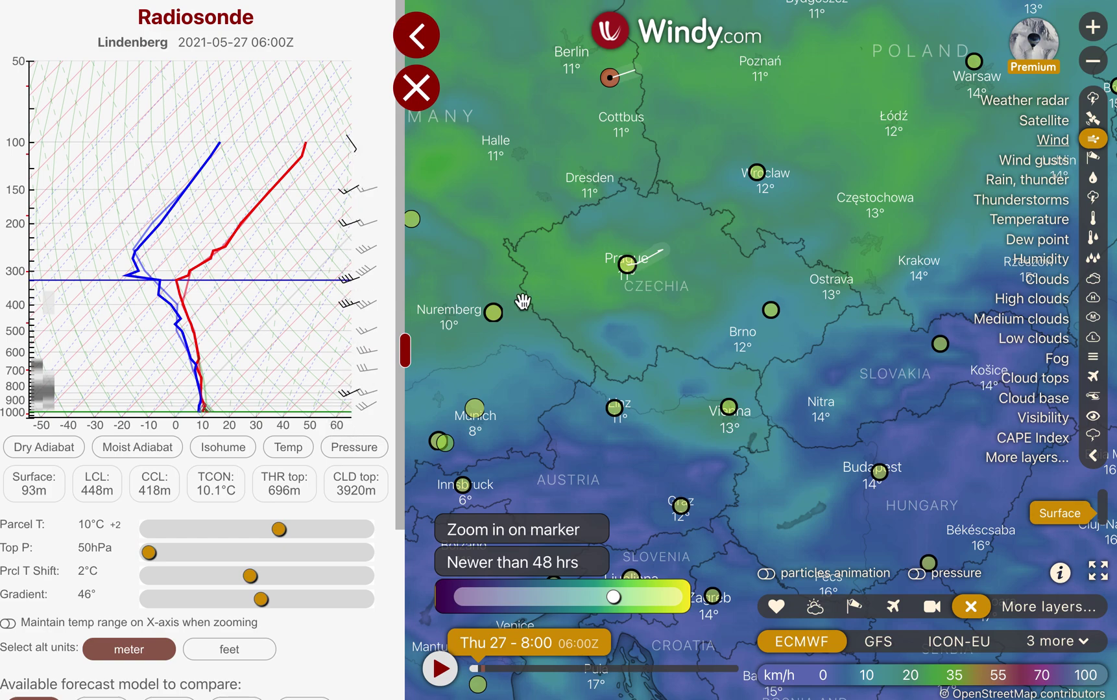
left_click(503, 321)
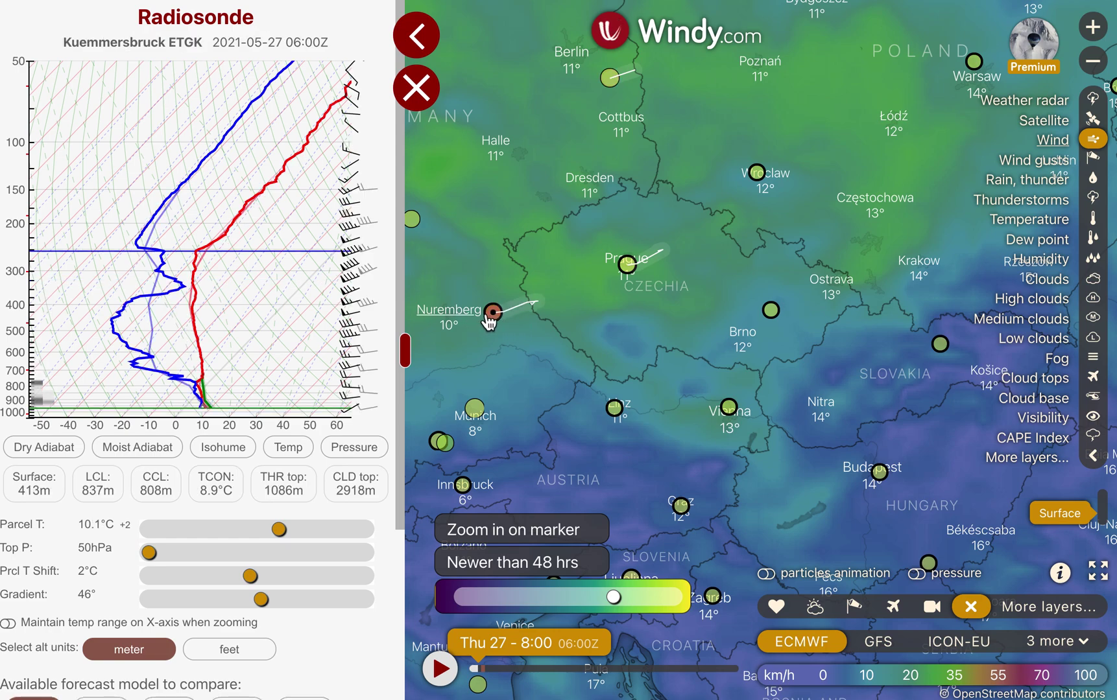
left_click(627, 271)
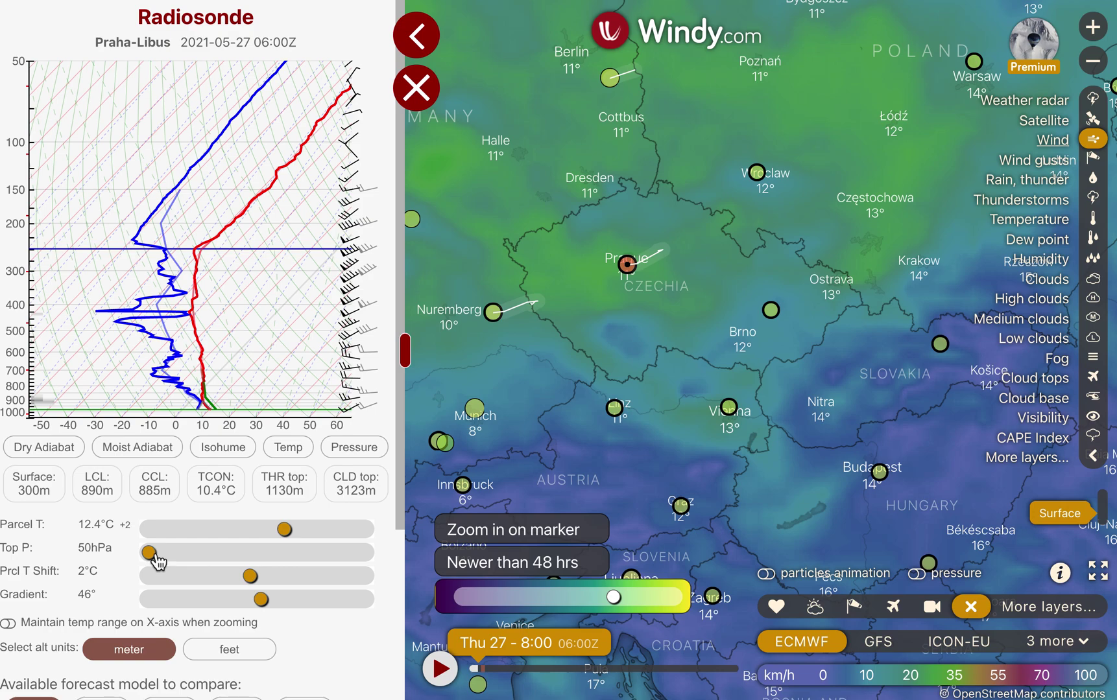
Step: Set the diagram's top pressure to 450 hPa and review the enlarged Praha-Libus profile and its display options
left_click_drag(158, 561, 256, 558)
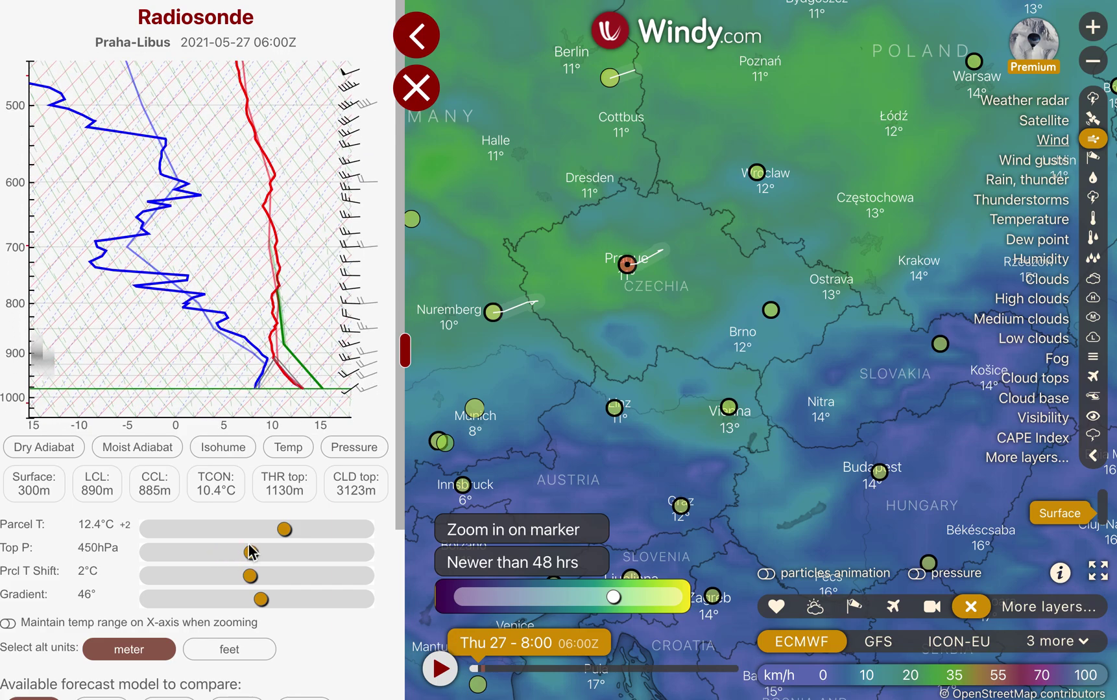
mouse_move(76, 110)
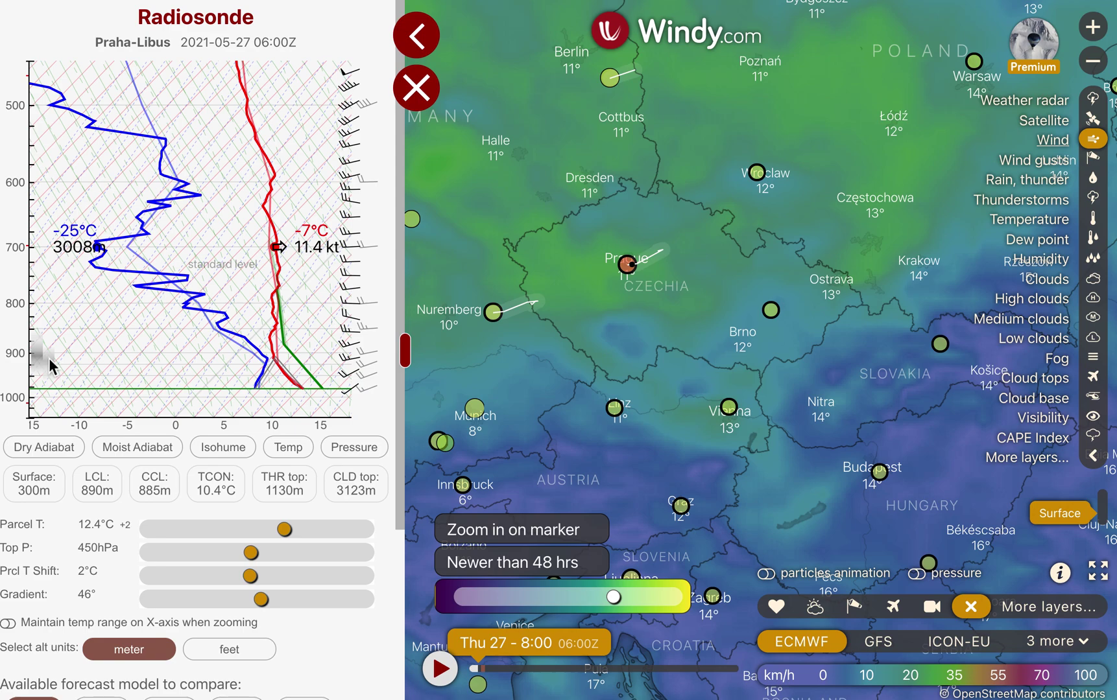
scroll(227, 406, "down", 1)
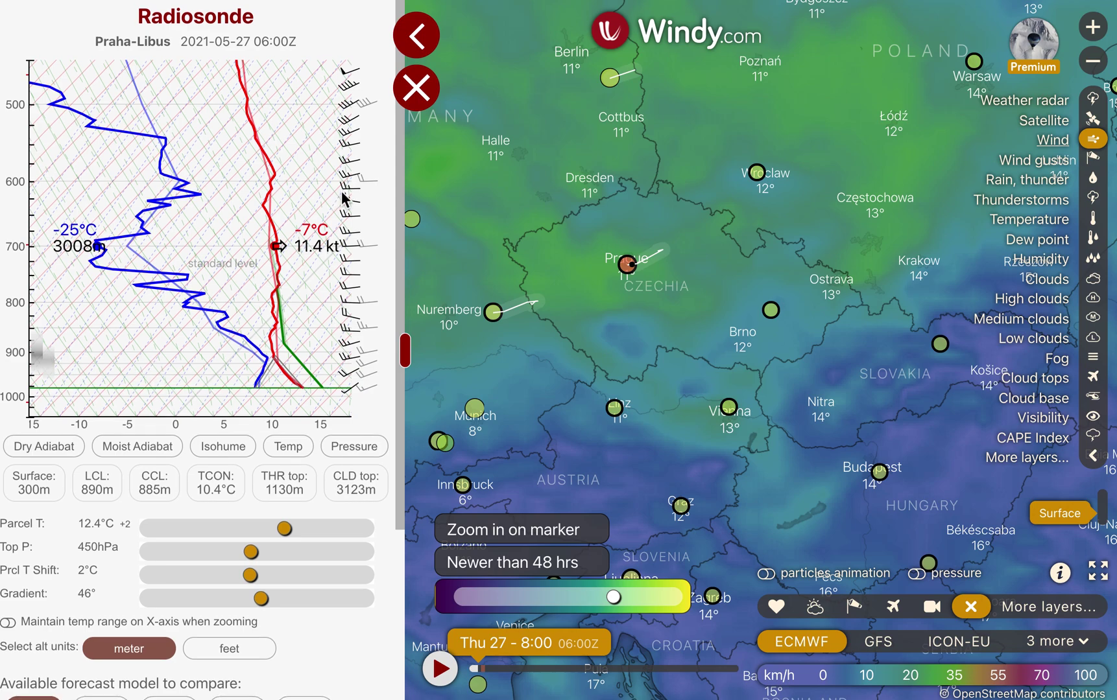
scroll(295, 428, "down", 5)
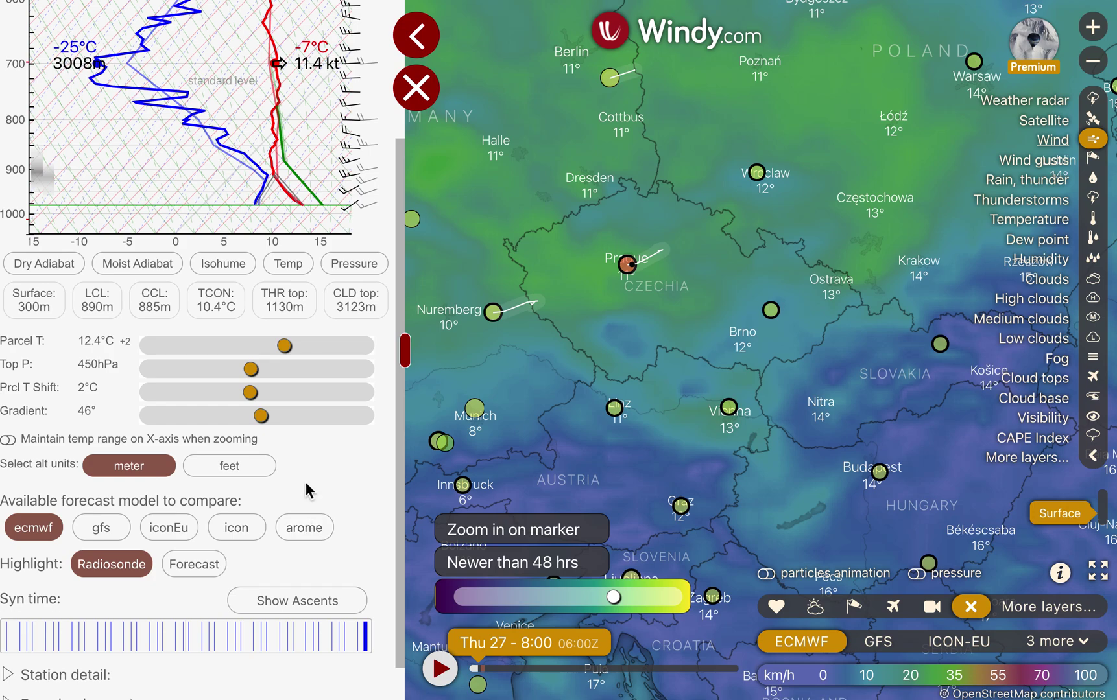
scroll(305, 484, "up", 5)
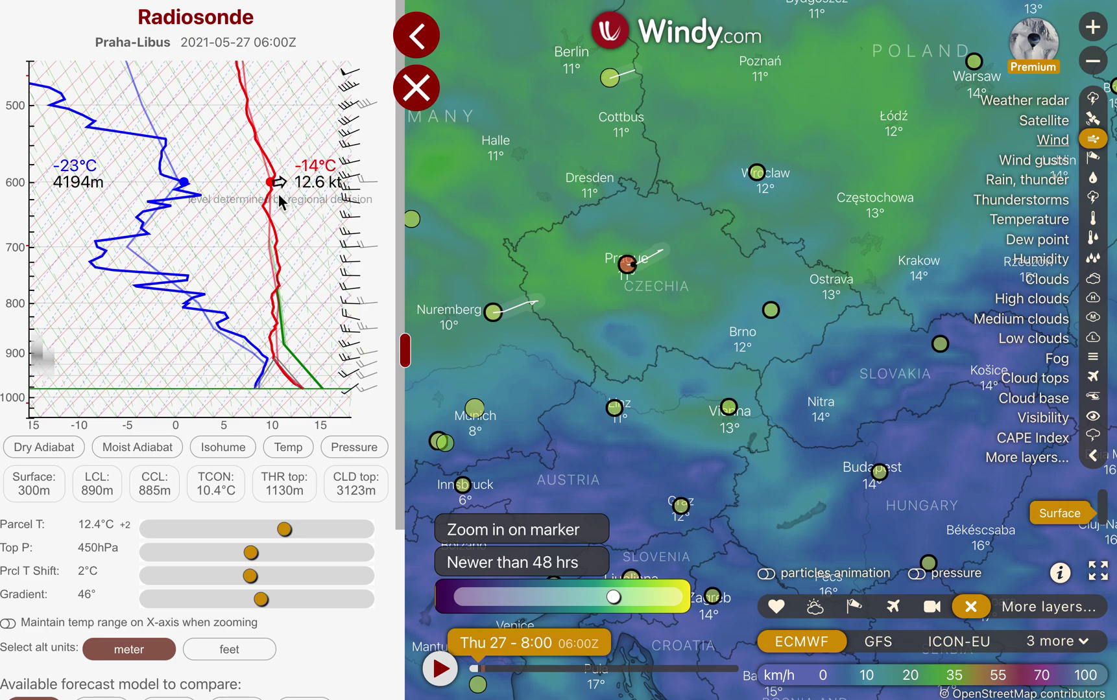
scroll(264, 178, "down", 1)
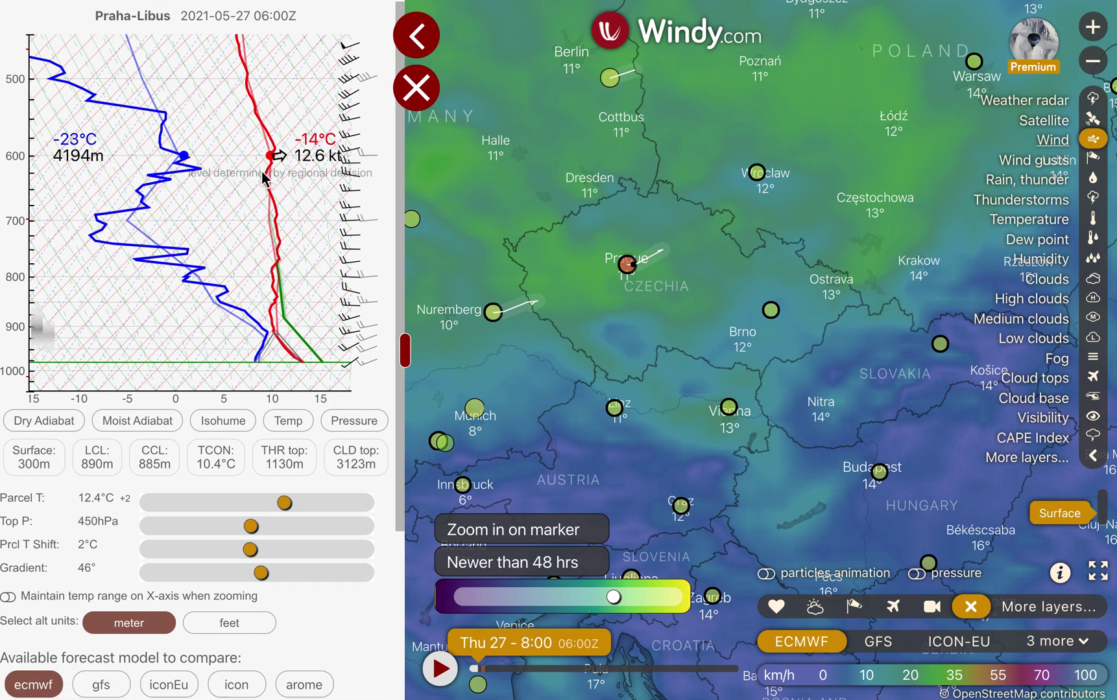
scroll(264, 179, "down", 1)
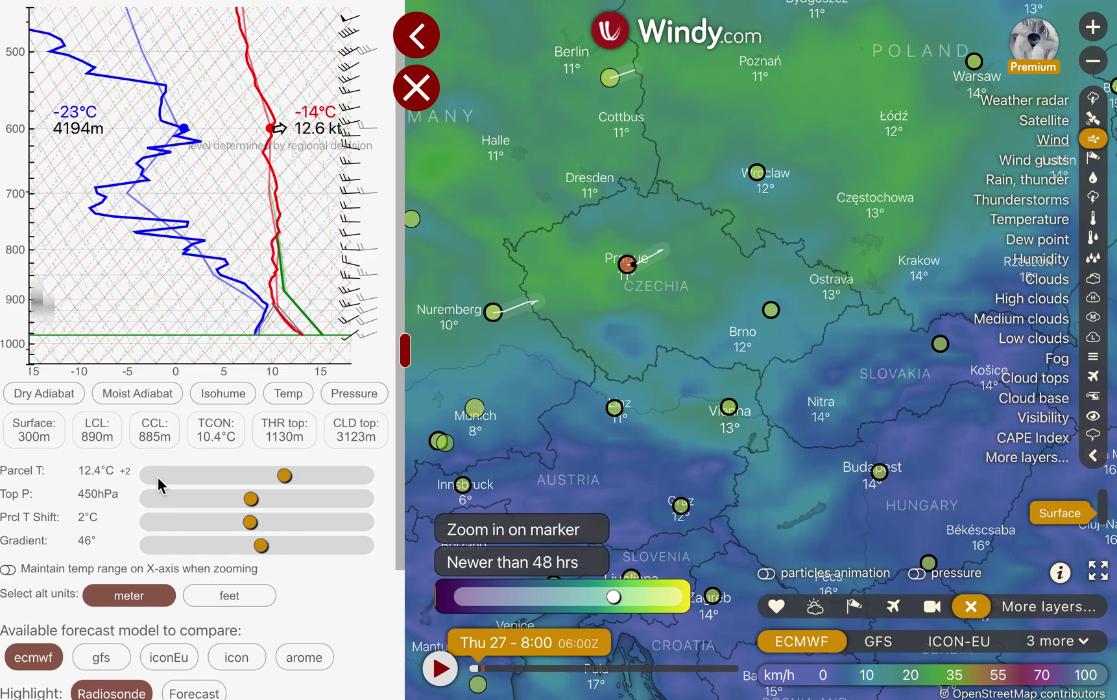
Step: Switch the highlight to the forecast and back to the radiosonde, and compare the sounding with the iconEu, icon and arome models
left_click(203, 693)
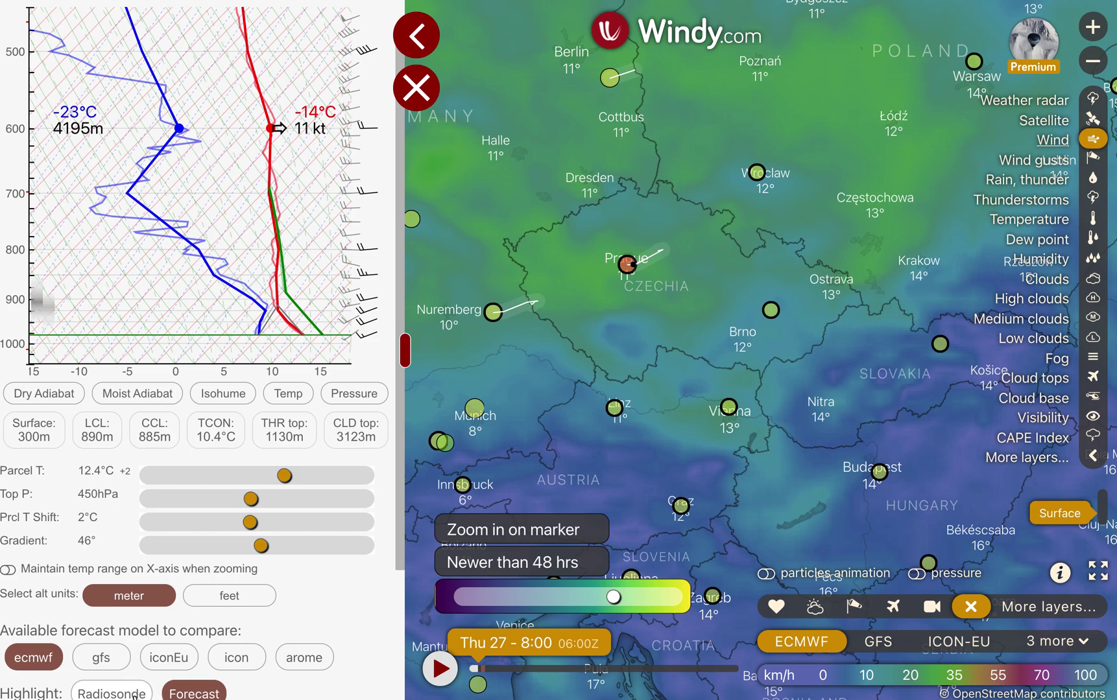
left_click(135, 695)
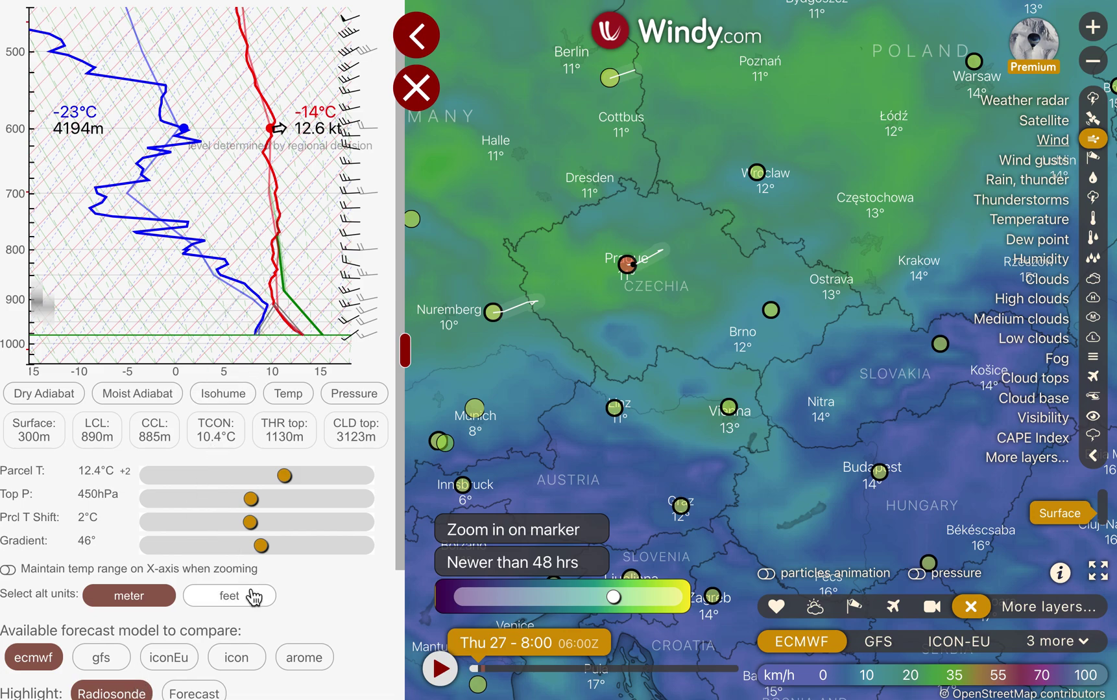
left_click(174, 667)
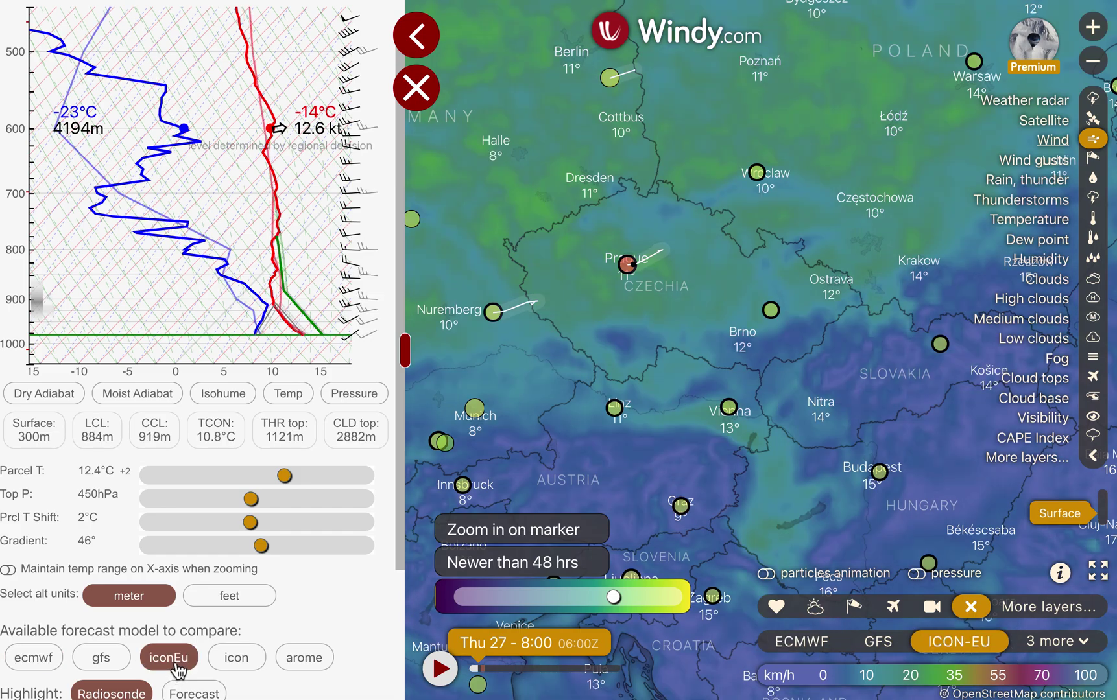
left_click(236, 658)
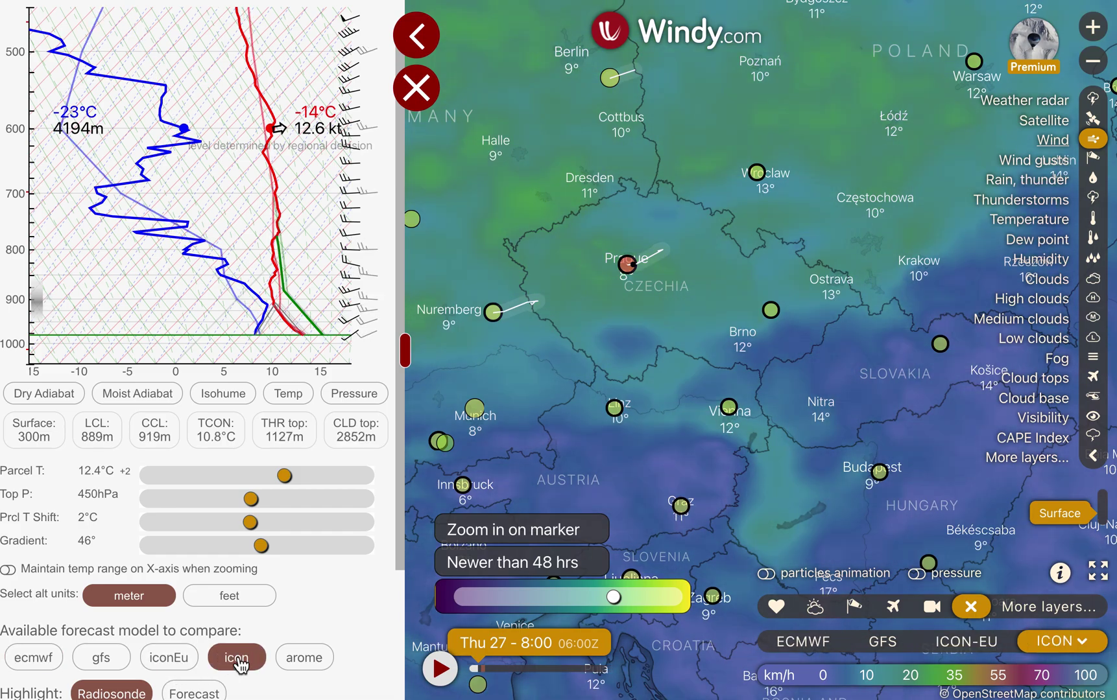
left_click(324, 664)
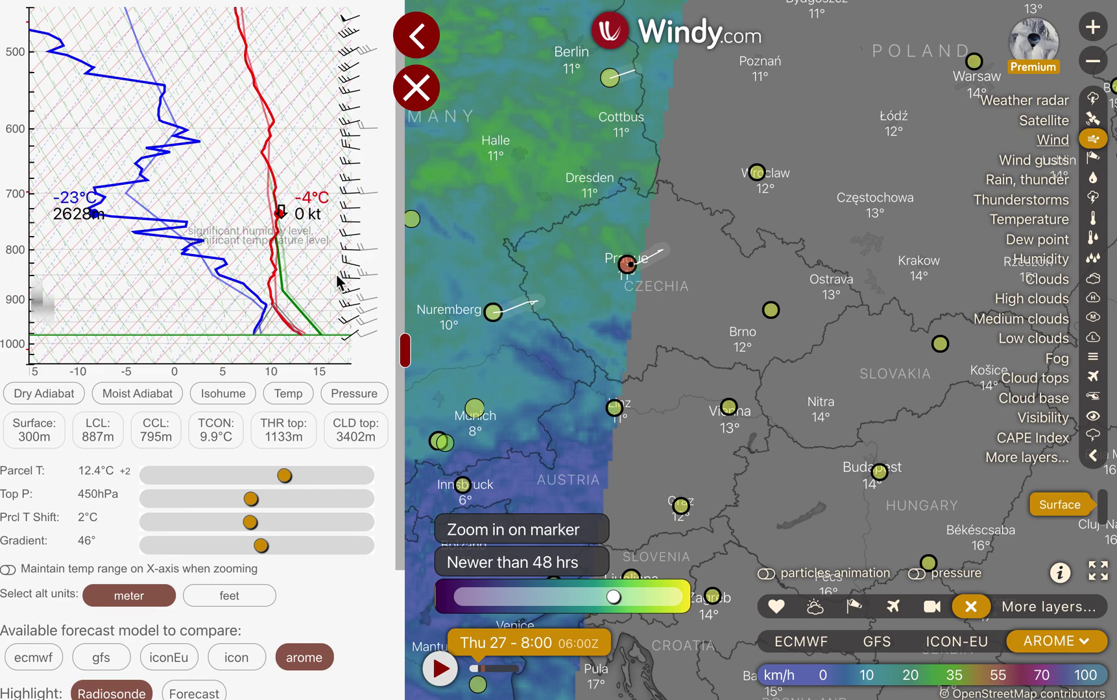
scroll(336, 282, "down", 1)
scroll(337, 282, "up", 2)
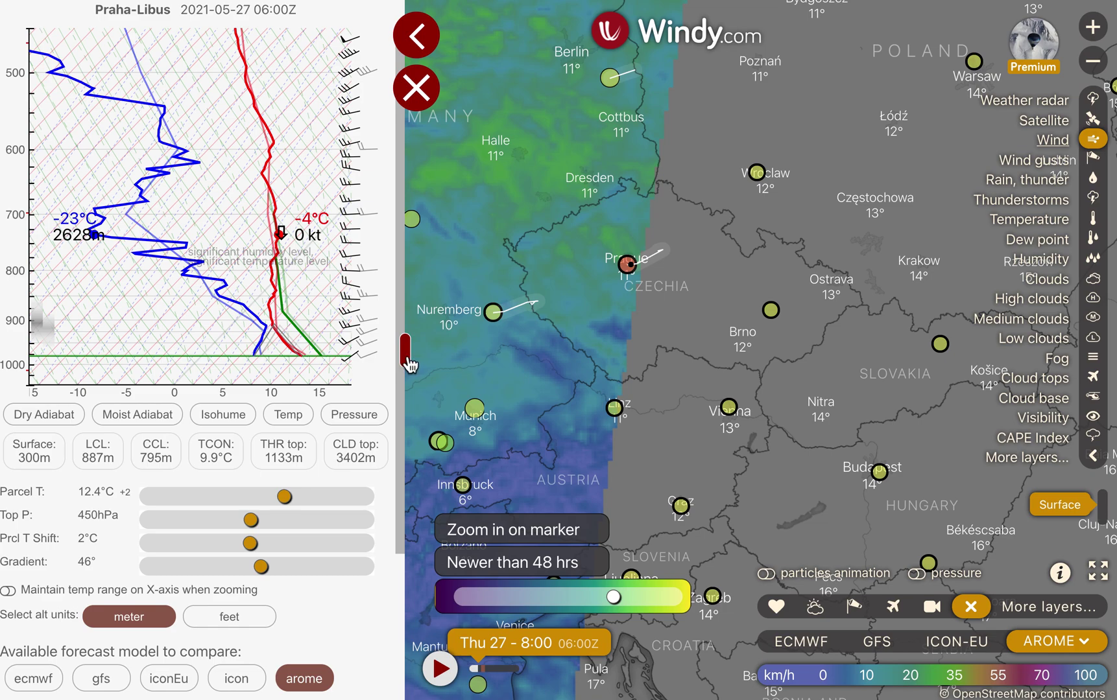
Step: Widen the sounding pane to inspect the enlarged diagram and its settings, and narrow the pane again
left_click_drag(410, 363, 646, 367)
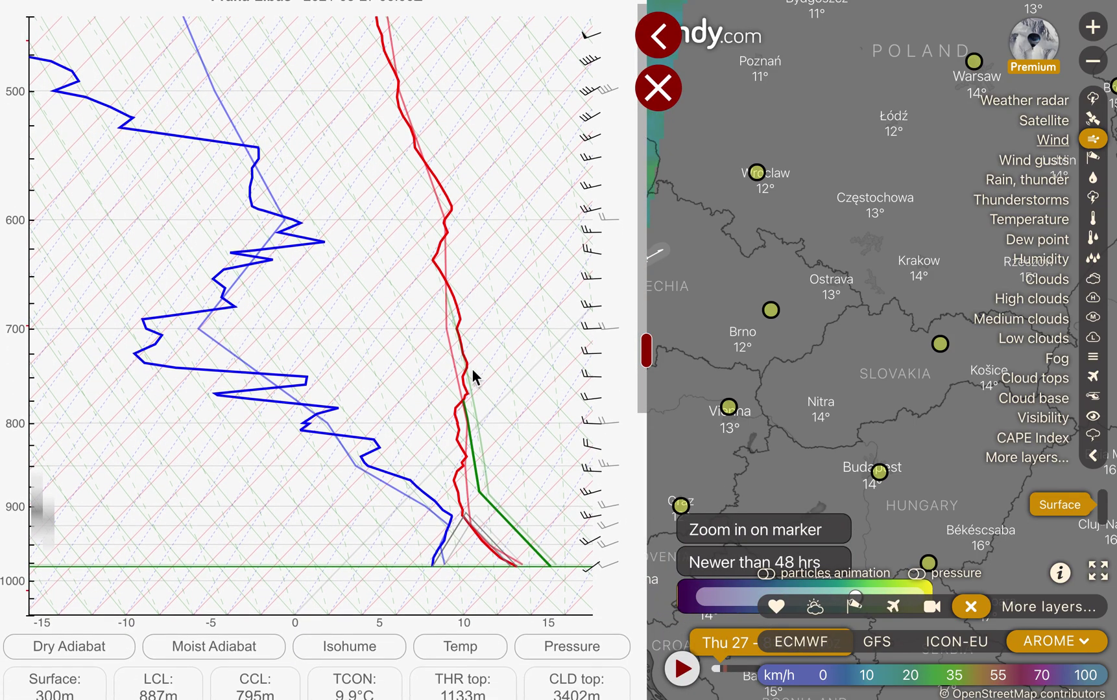
scroll(473, 375, "down", 7)
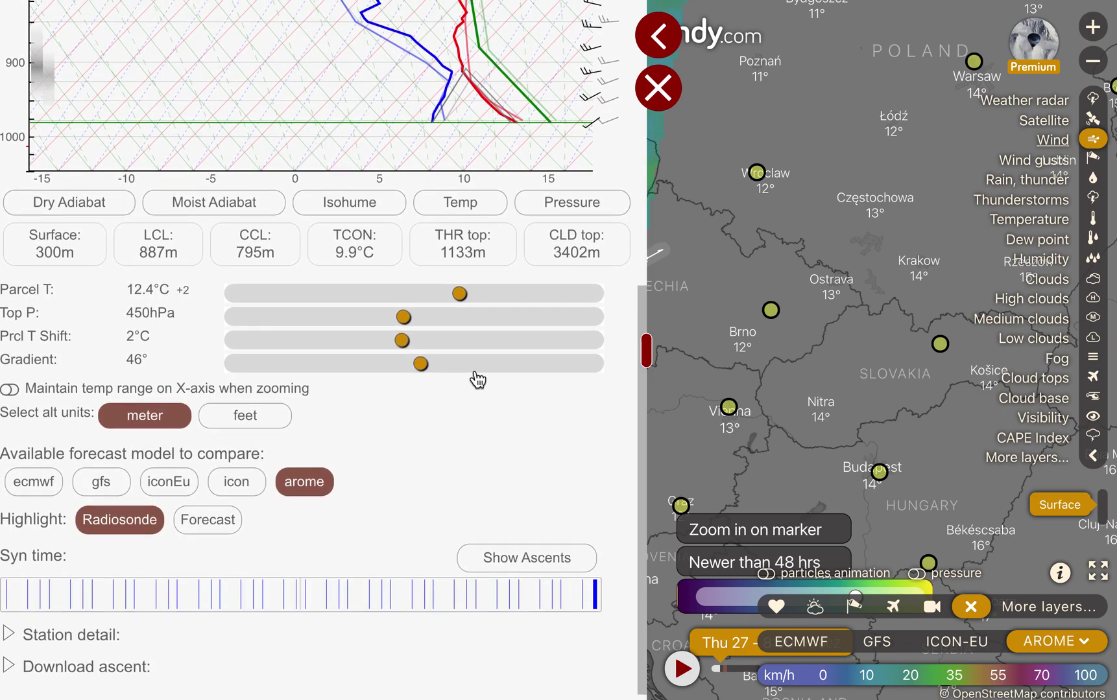
scroll(476, 379, "up", 2)
left_click_drag(655, 360, 421, 357)
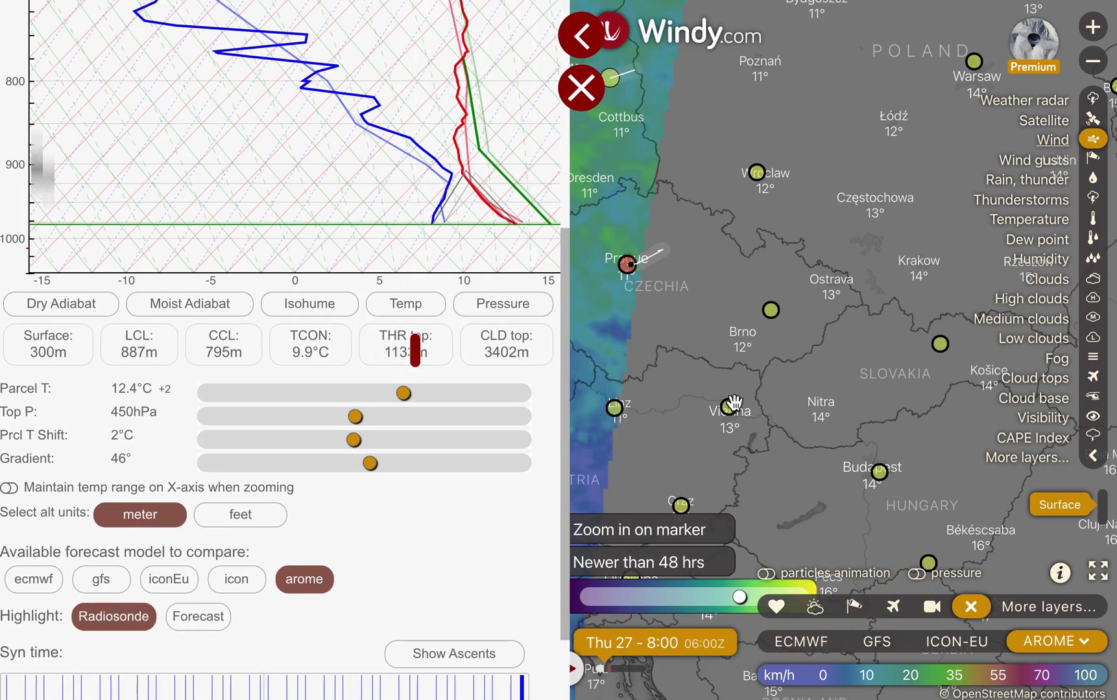
scroll(701, 317, "down", 2)
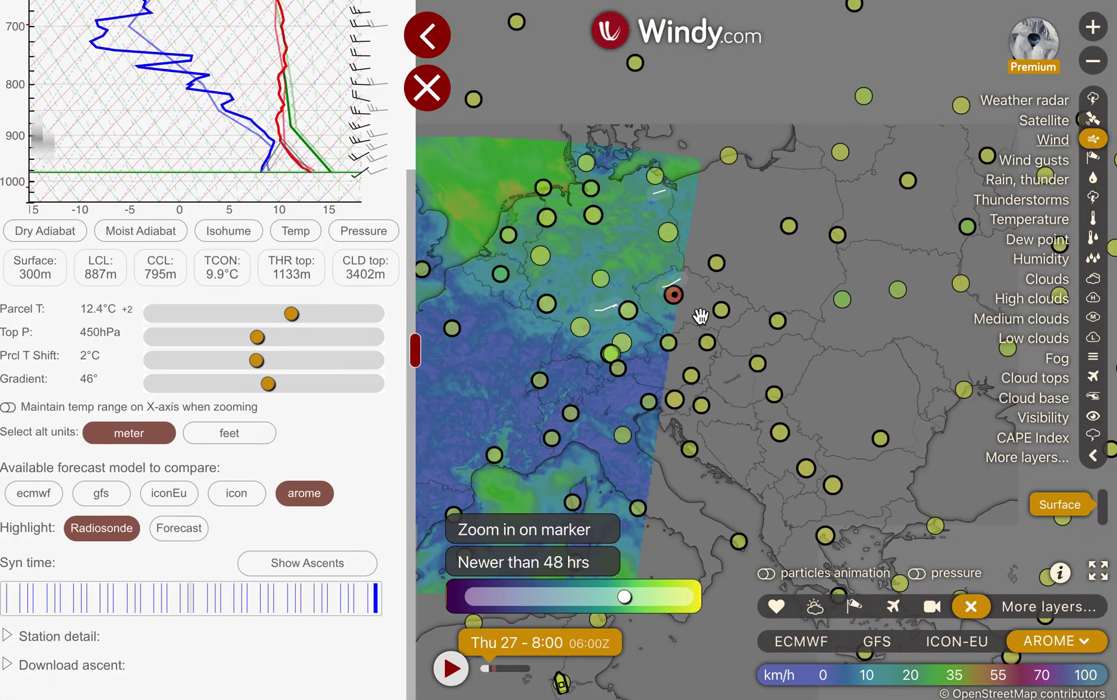
scroll(700, 317, "down", 2)
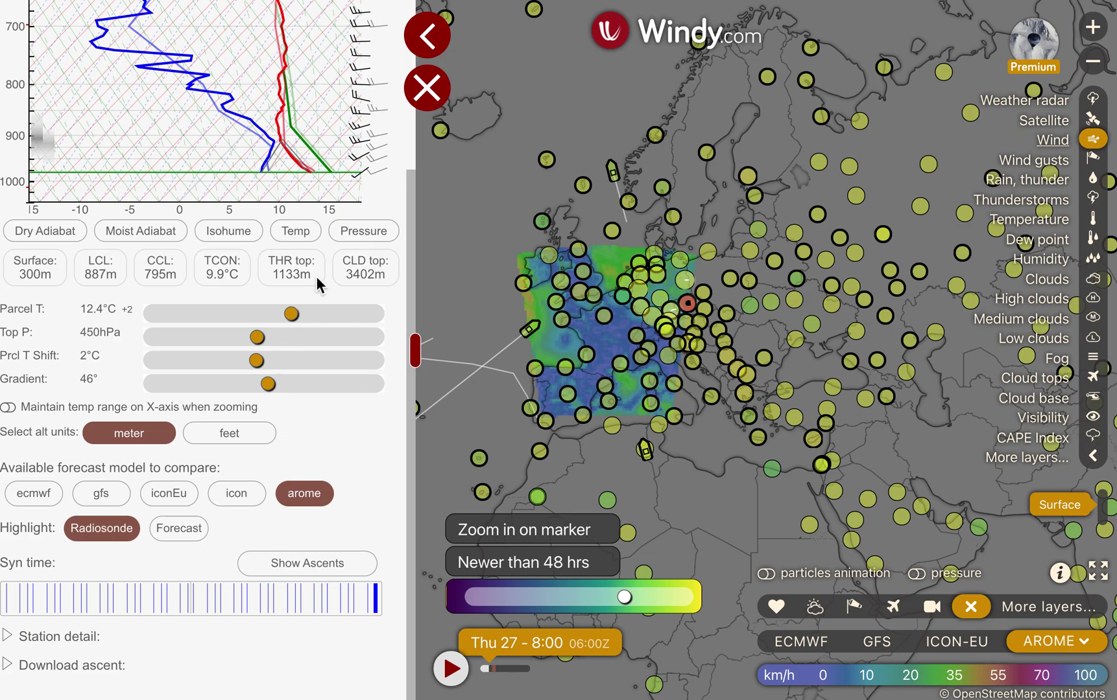
Step: Mark the ascent time in the Praha-Libus heading, and load the 2021-05-25T23:00 sounding from the station's list of ascents
scroll(316, 280, "up", 3)
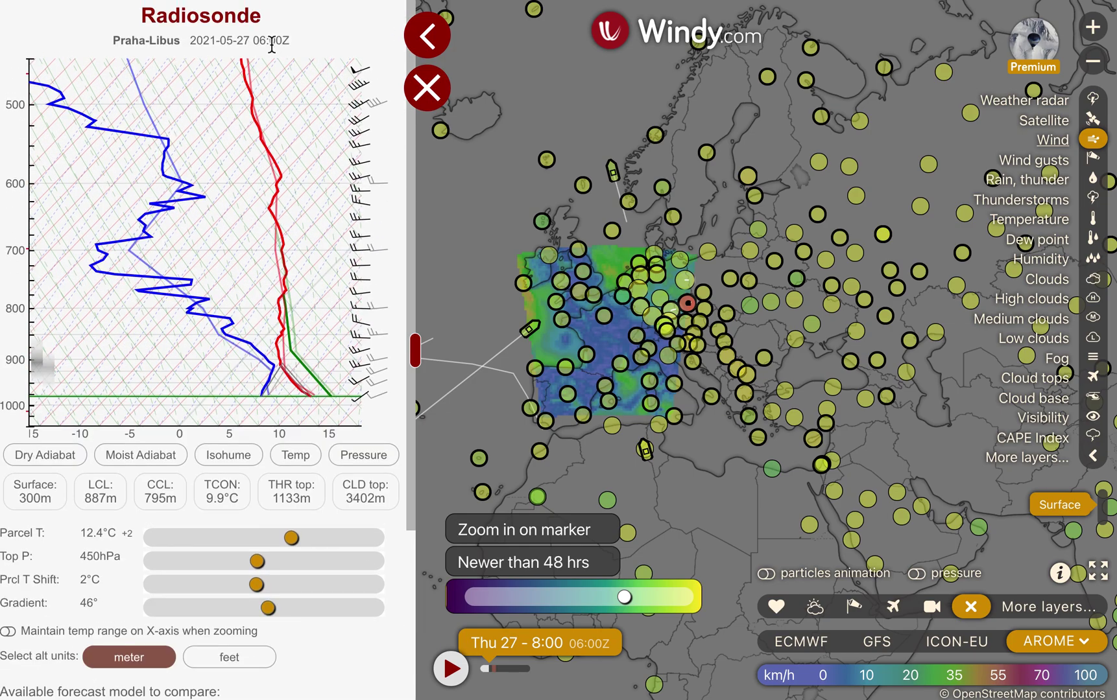
left_click_drag(247, 45, 293, 45)
scroll(249, 173, "down", 3)
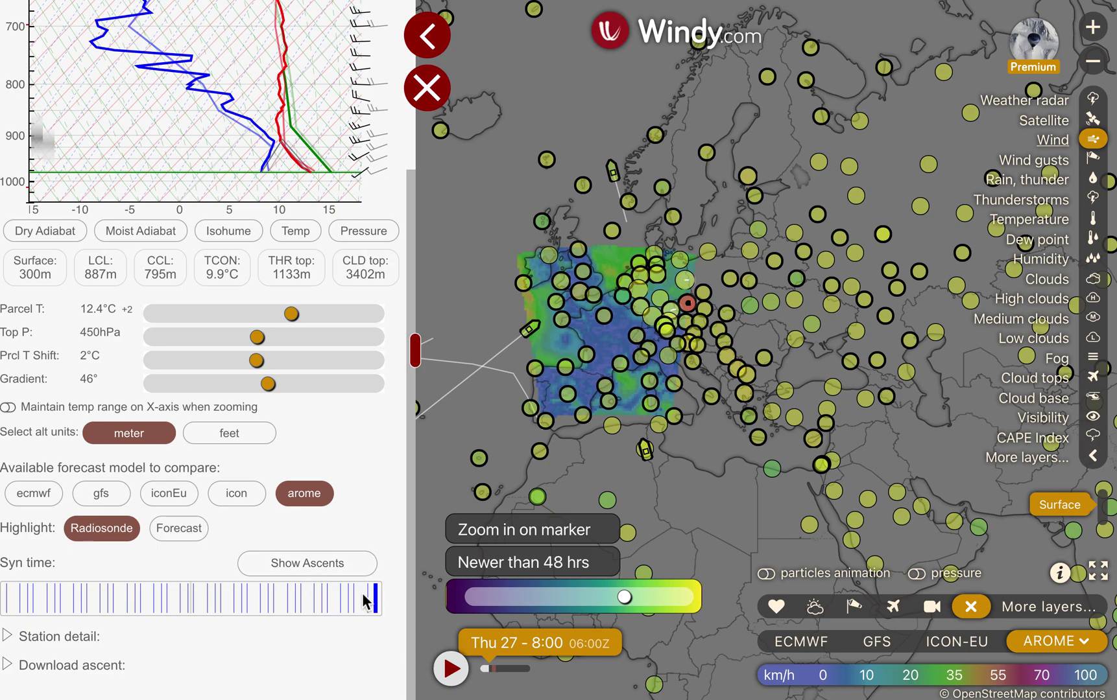
left_click(323, 573)
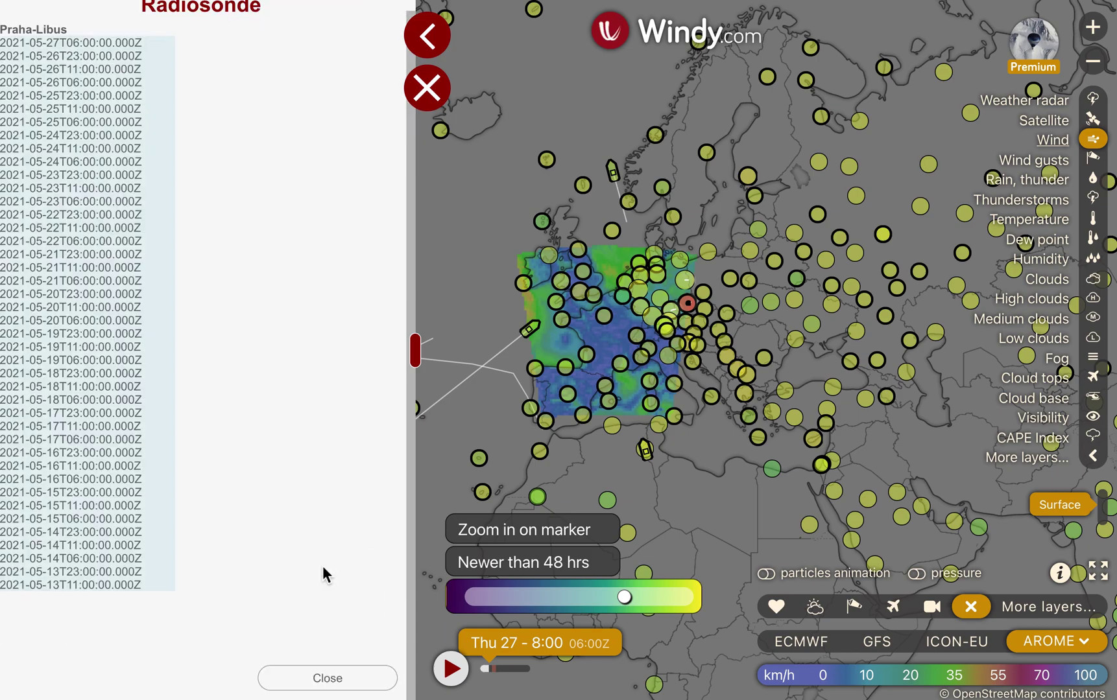
left_click(122, 95)
Step: Move the synoptic time back through earlier ascents to view the 2021-05-23T11:00Z and 2021-05-21T23:00Z soundings
scroll(217, 383, "down", 3)
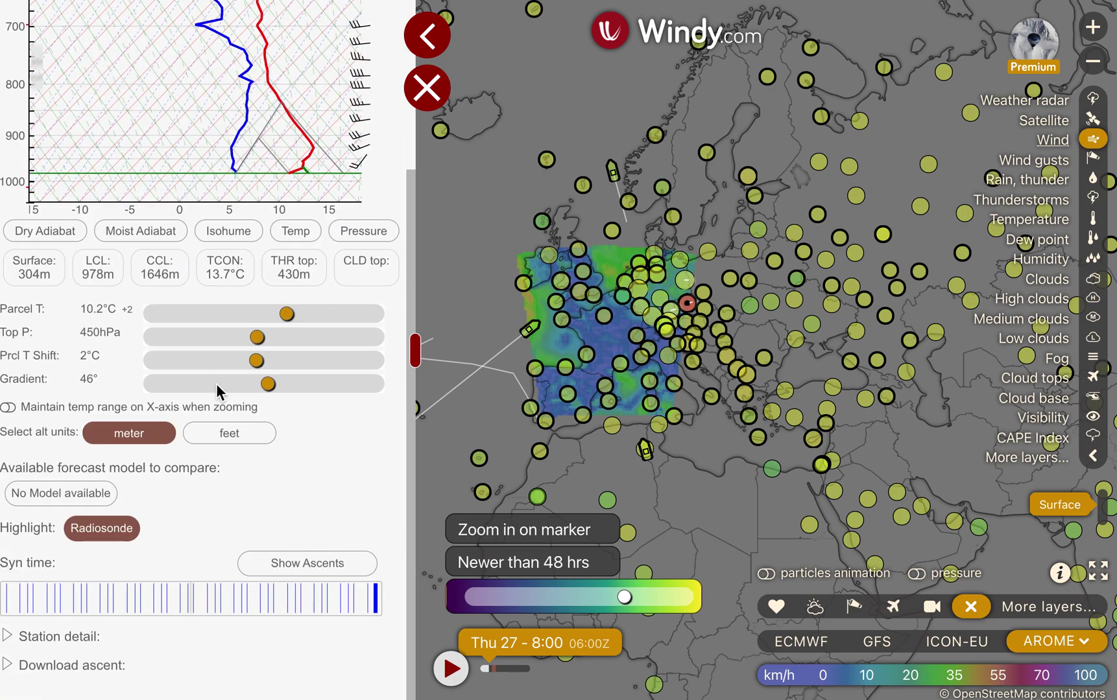
left_click_drag(373, 602, 276, 590)
scroll(278, 544, "up", 1)
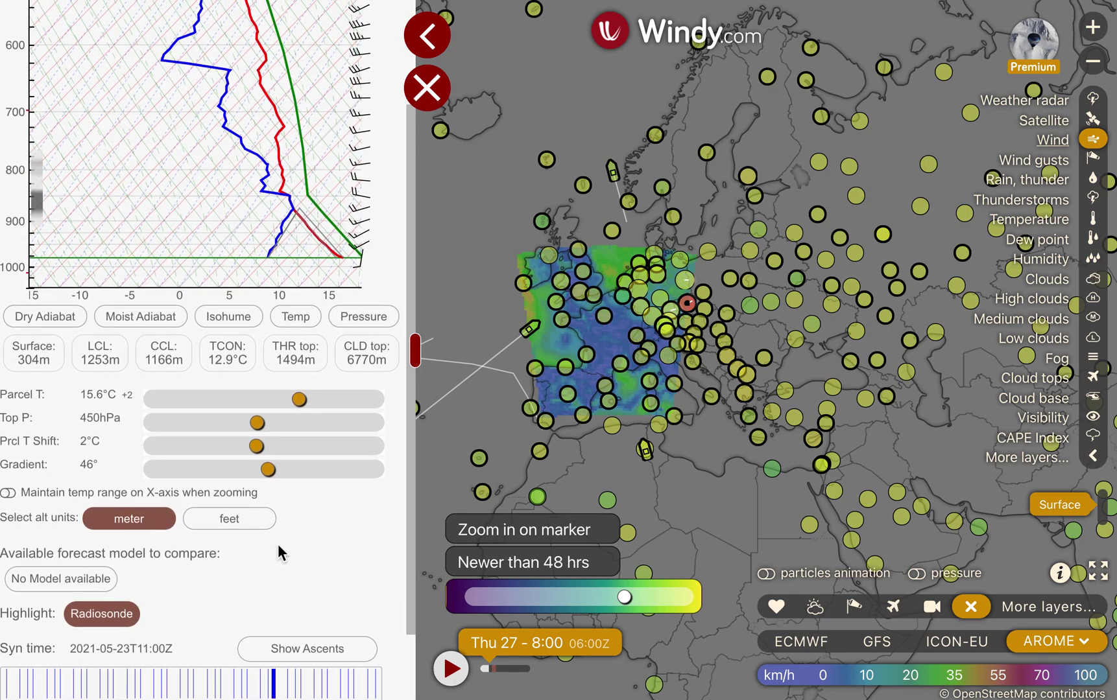
scroll(278, 544, "down", 1)
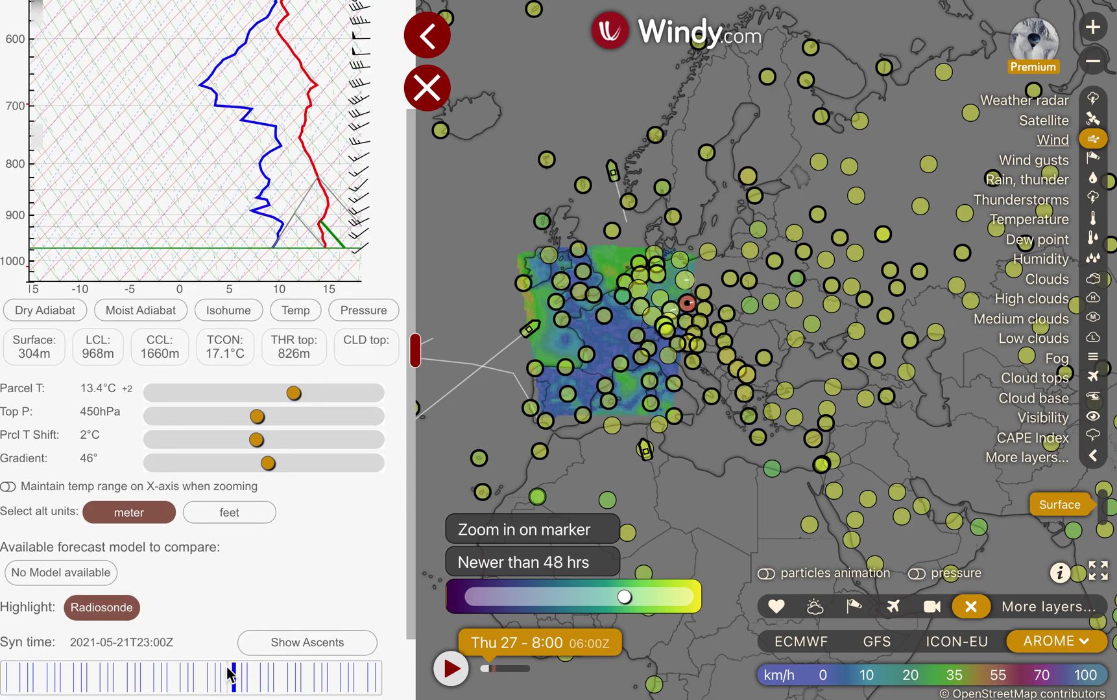
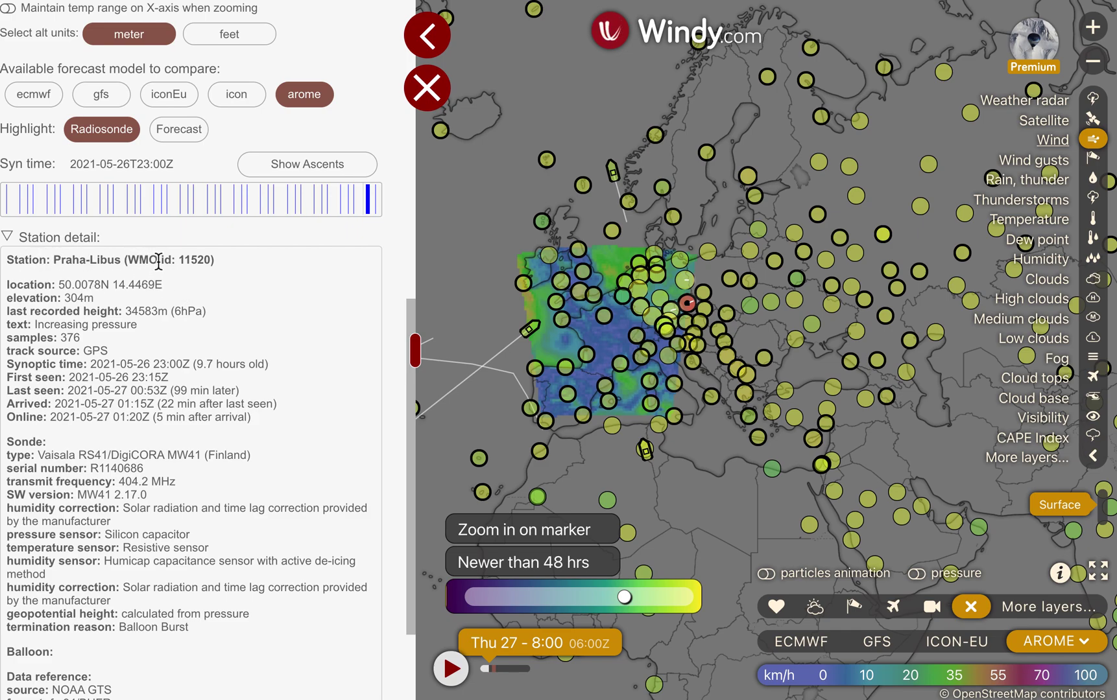
Step: Examine the Praha-Libus station's WMO id and the ascent's synoptic, seen, arrived and online times in the station detail
double_click(192, 258)
scroll(165, 335, "down", 1)
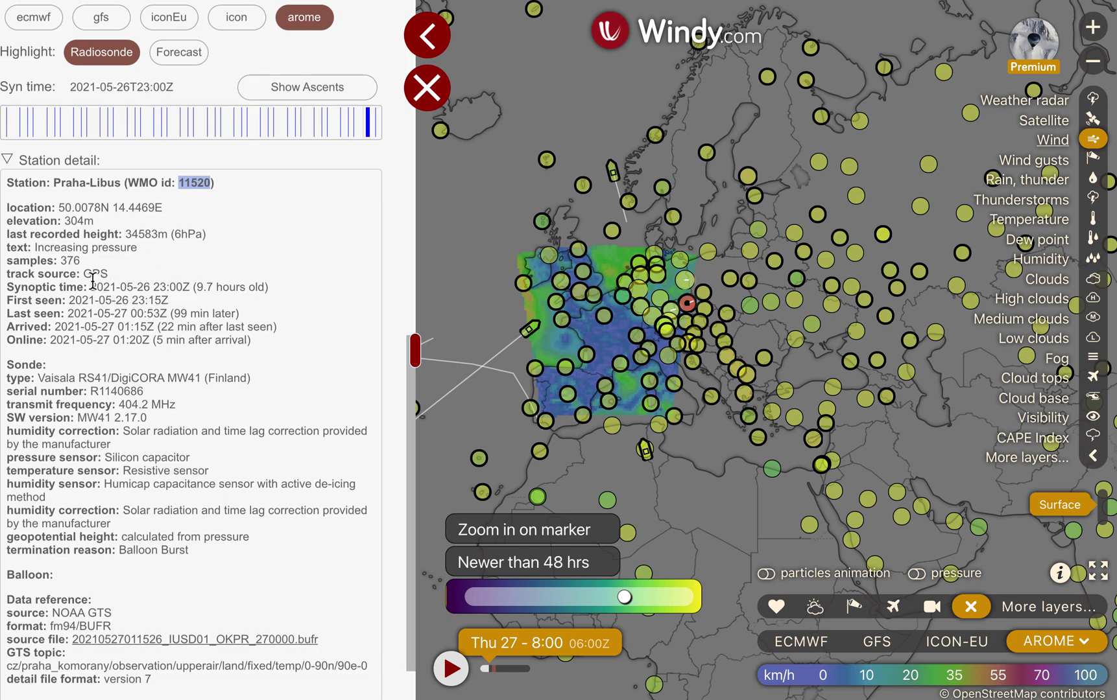
left_click_drag(91, 287, 266, 349)
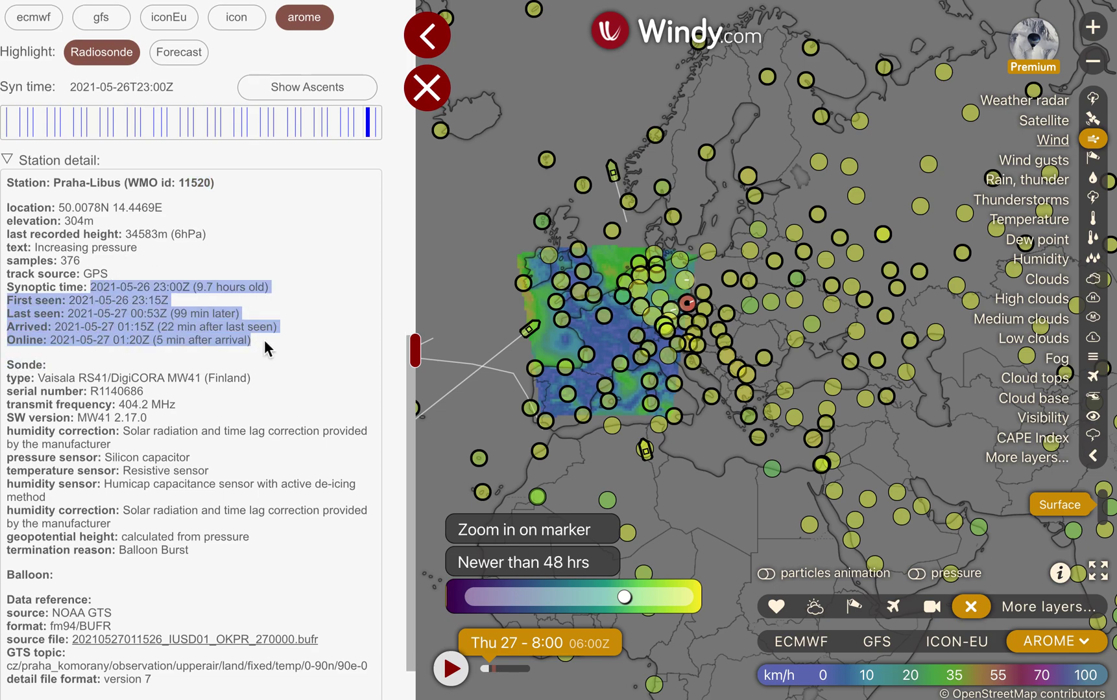
left_click(186, 332)
triple_click(186, 331)
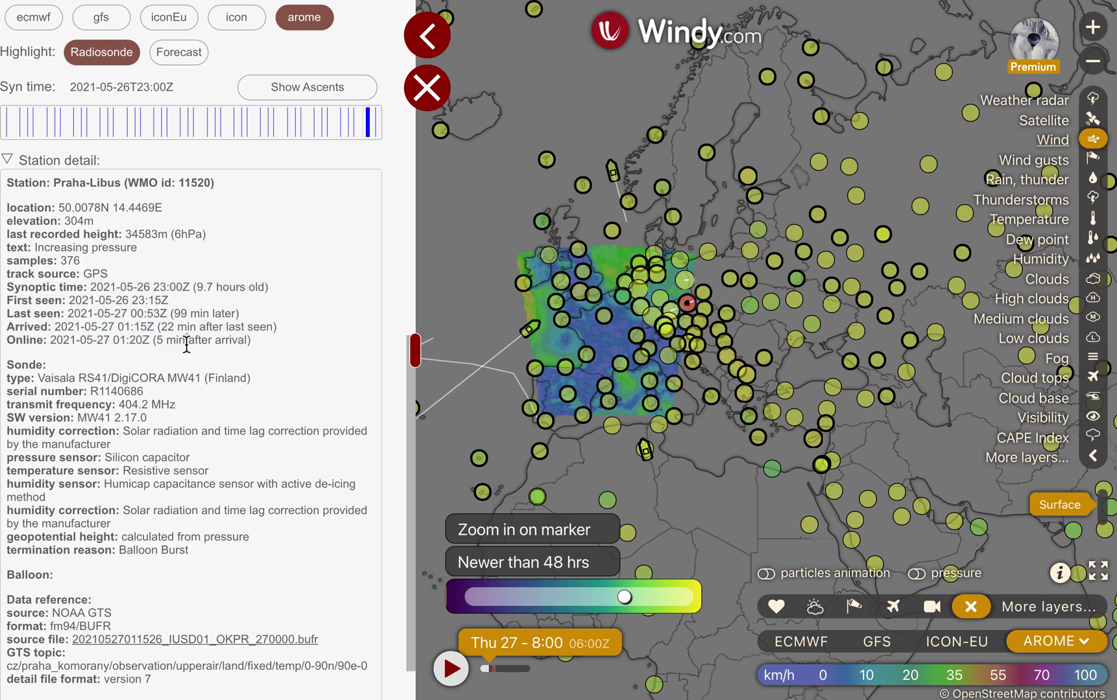
triple_click(187, 342)
scroll(186, 344, "down", 1)
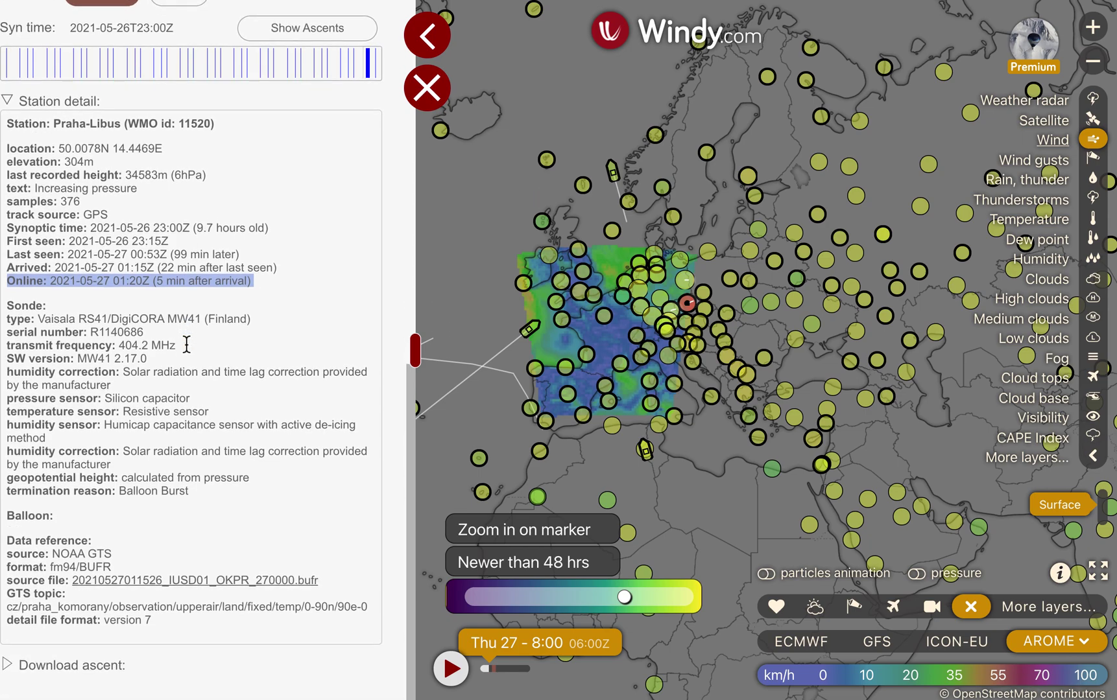
Step: Examine the sonde's type and serial number, and the source and format in the data reference
left_click_drag(38, 326, 264, 324)
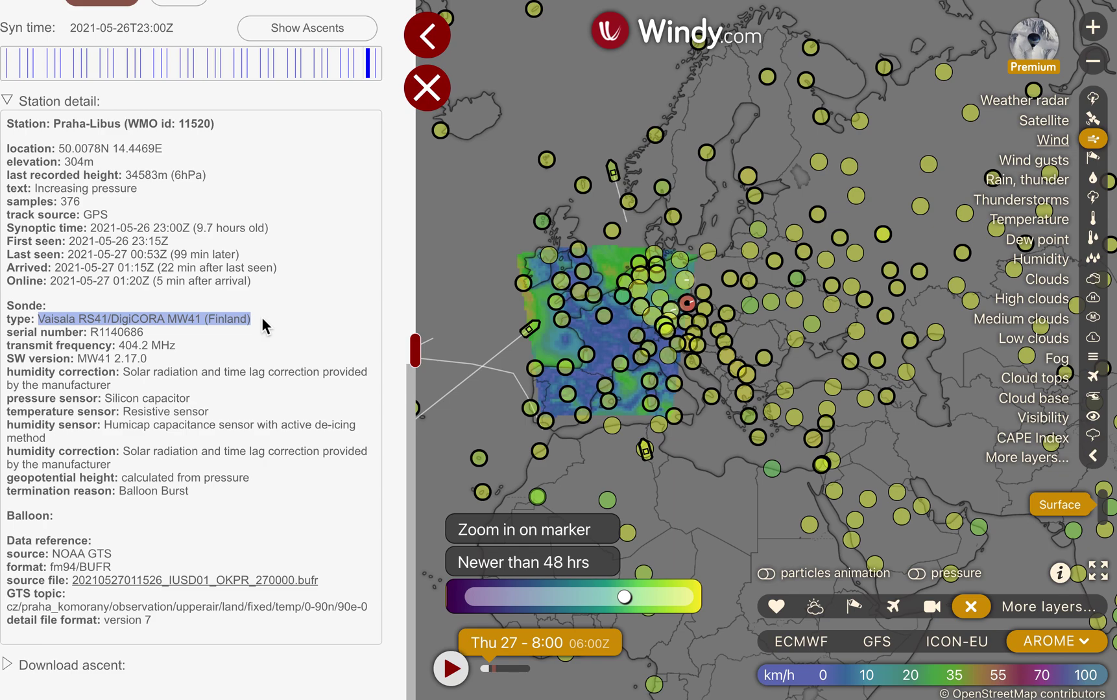
double_click(112, 333)
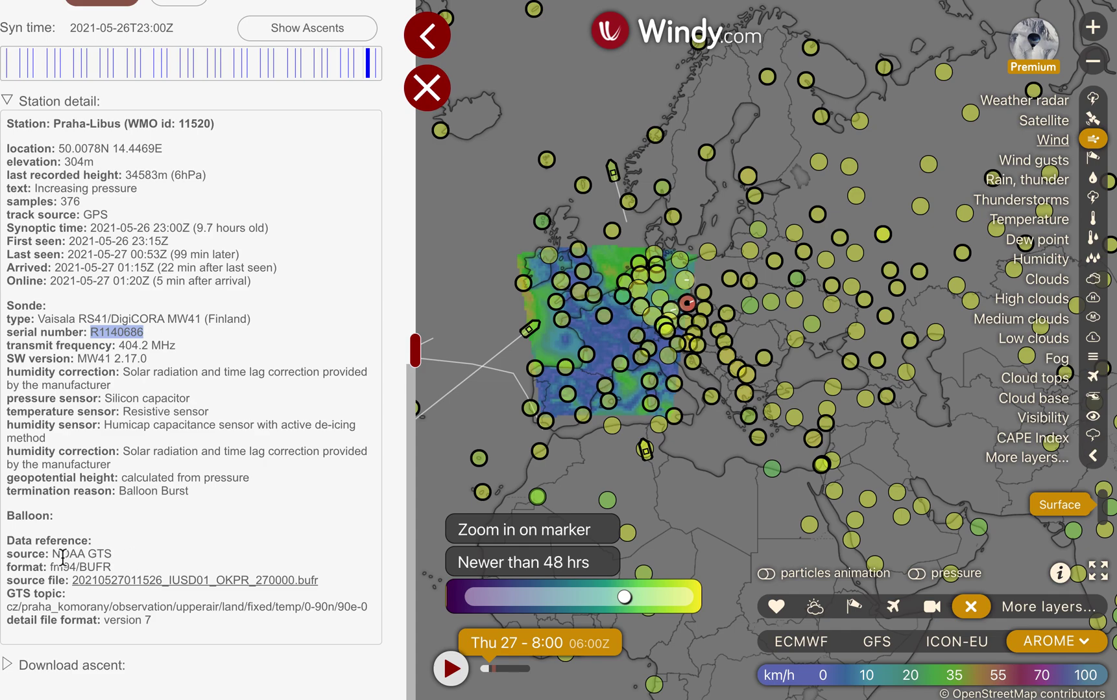
left_click_drag(7, 541, 175, 632)
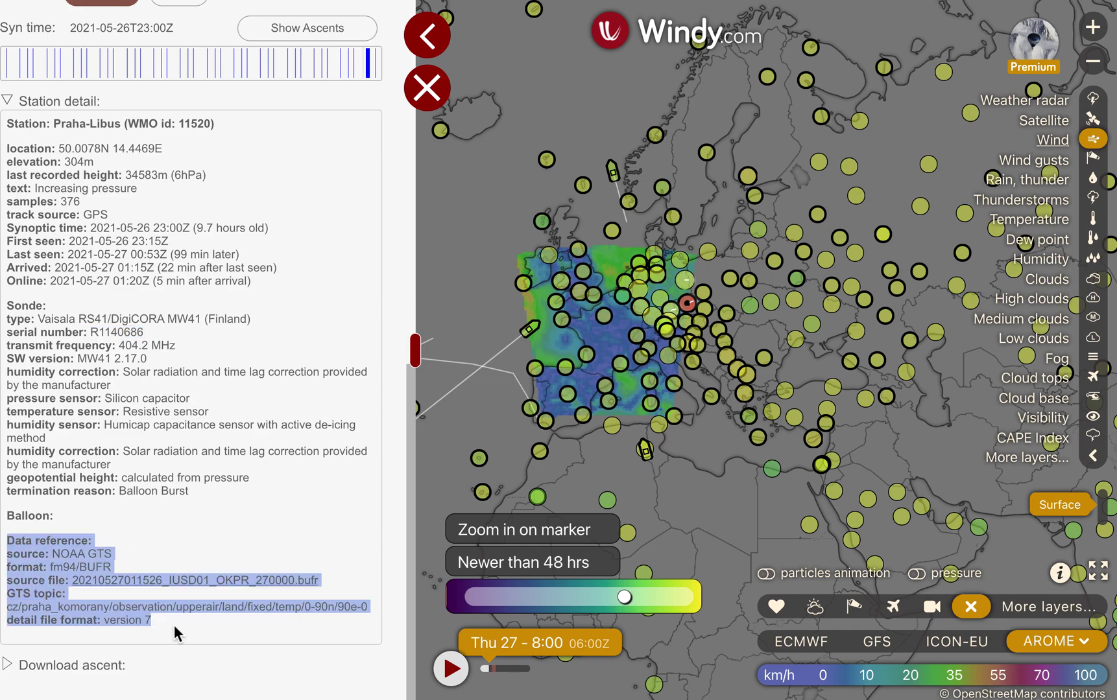
triple_click(107, 556)
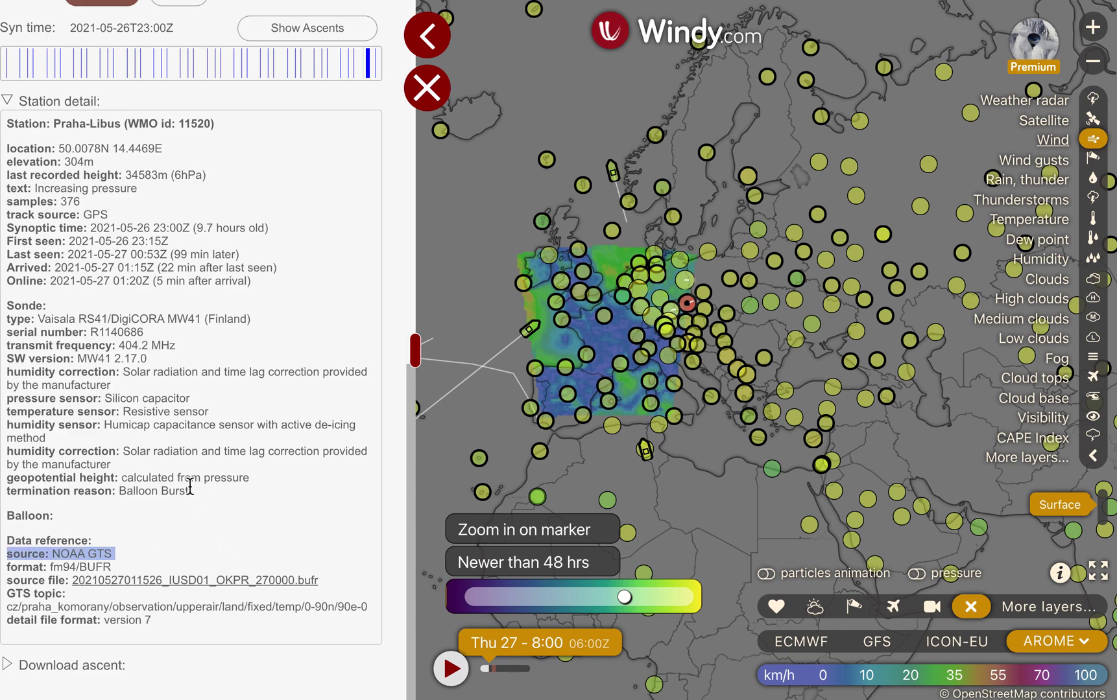
triple_click(93, 568)
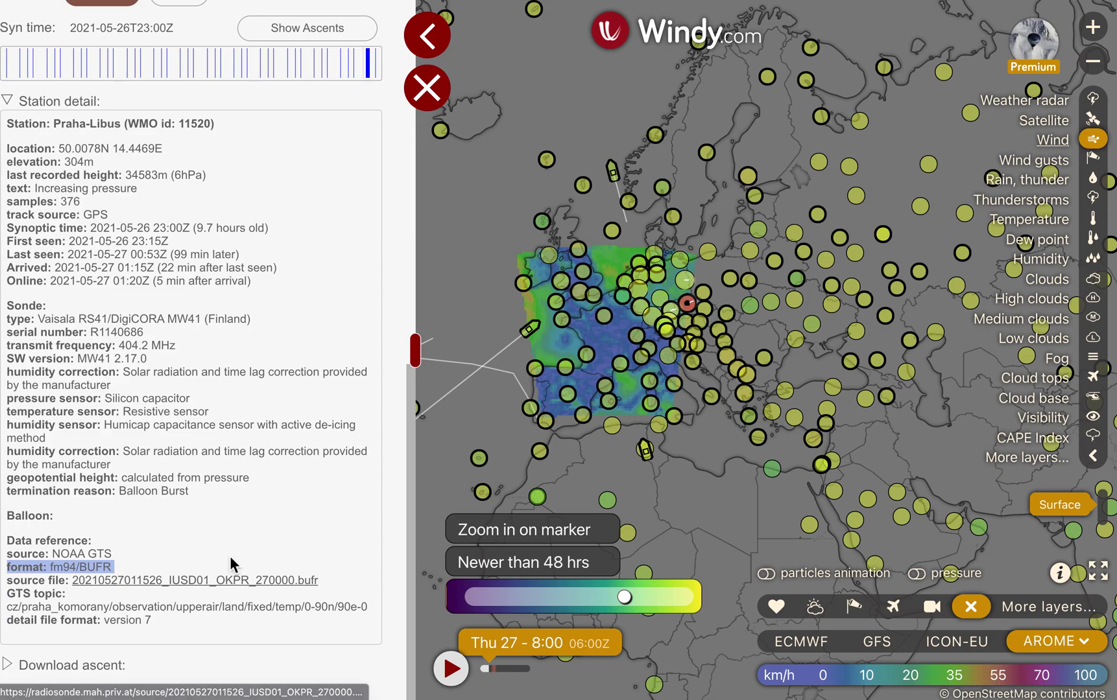
left_click(239, 581)
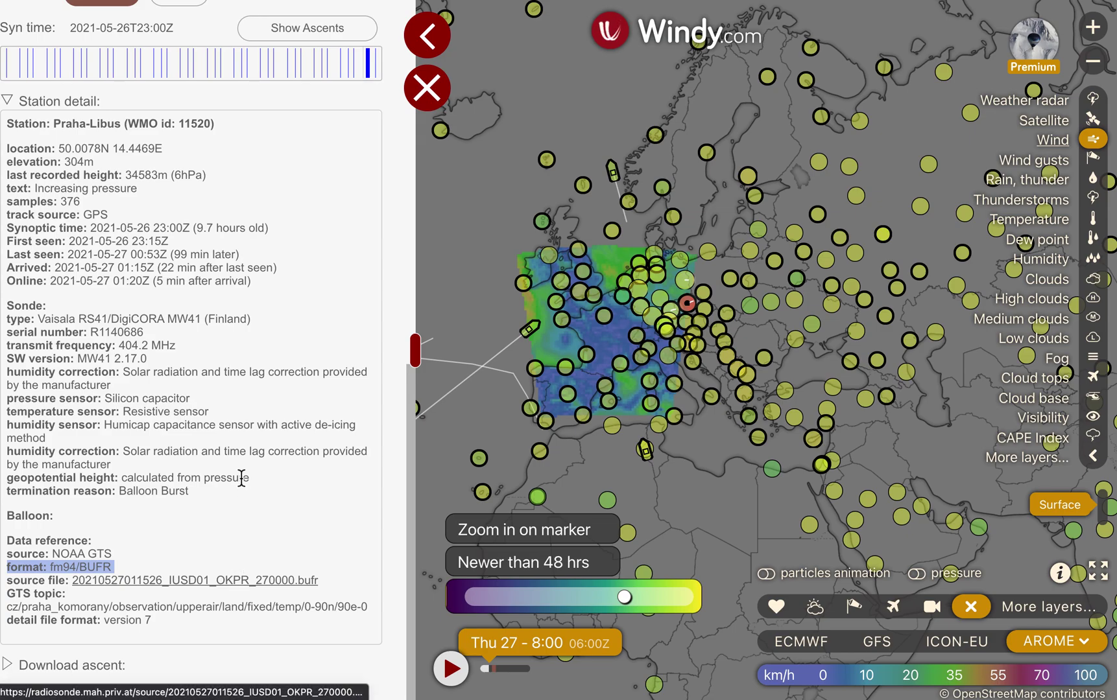
scroll(240, 475, "down", 1)
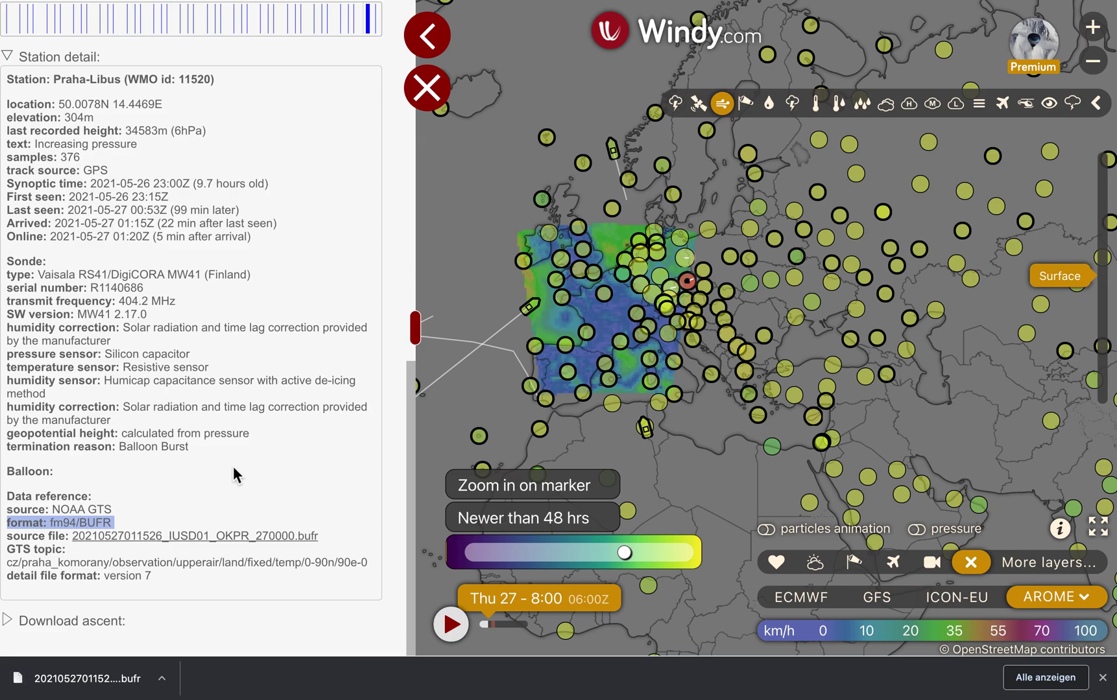
scroll(233, 465, "up", 5)
scroll(233, 465, "down", 3)
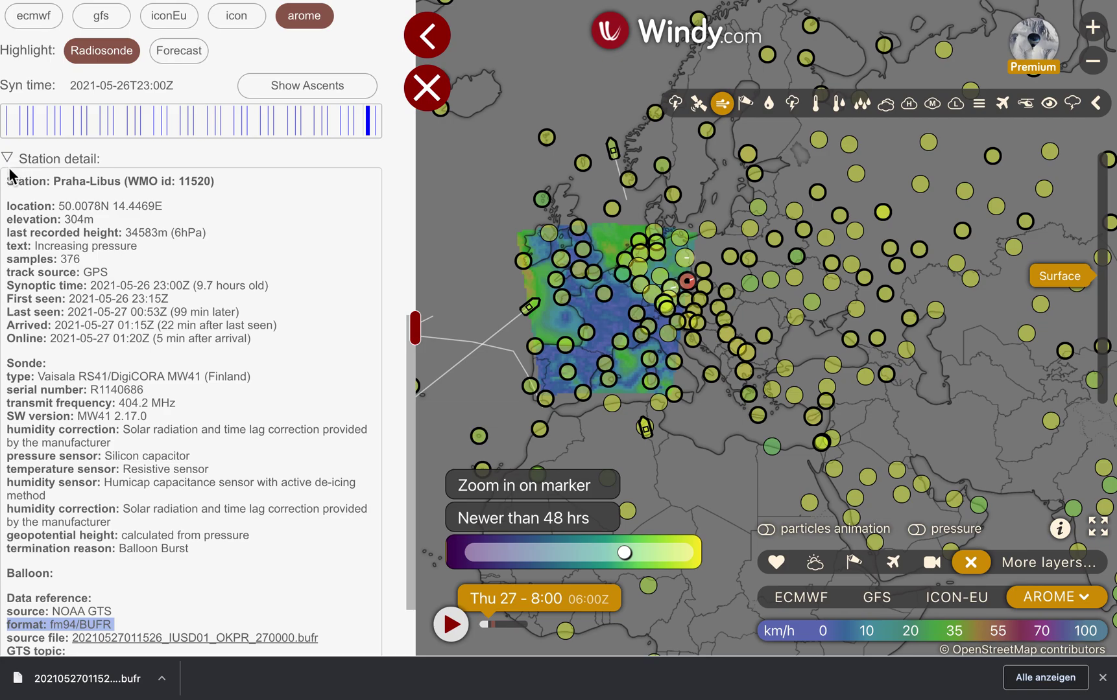
left_click(13, 165)
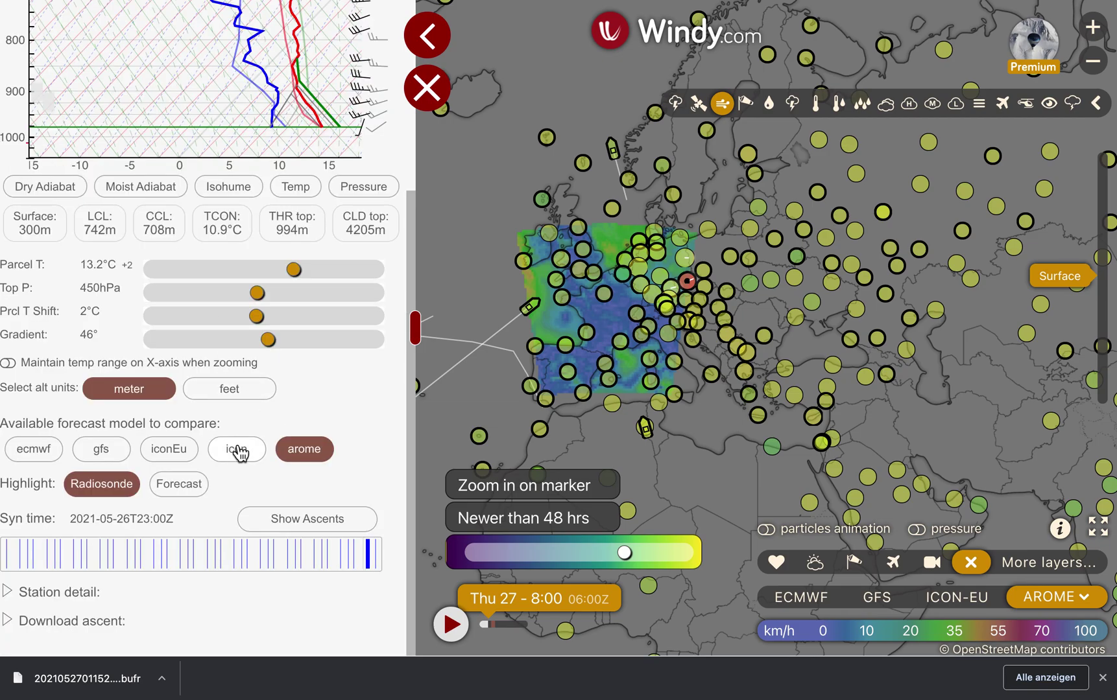
Step: Expand the ascent download options and download the 2021-05-26T23:00Z ascent as both CSV and GeoJSON
left_click(8, 620)
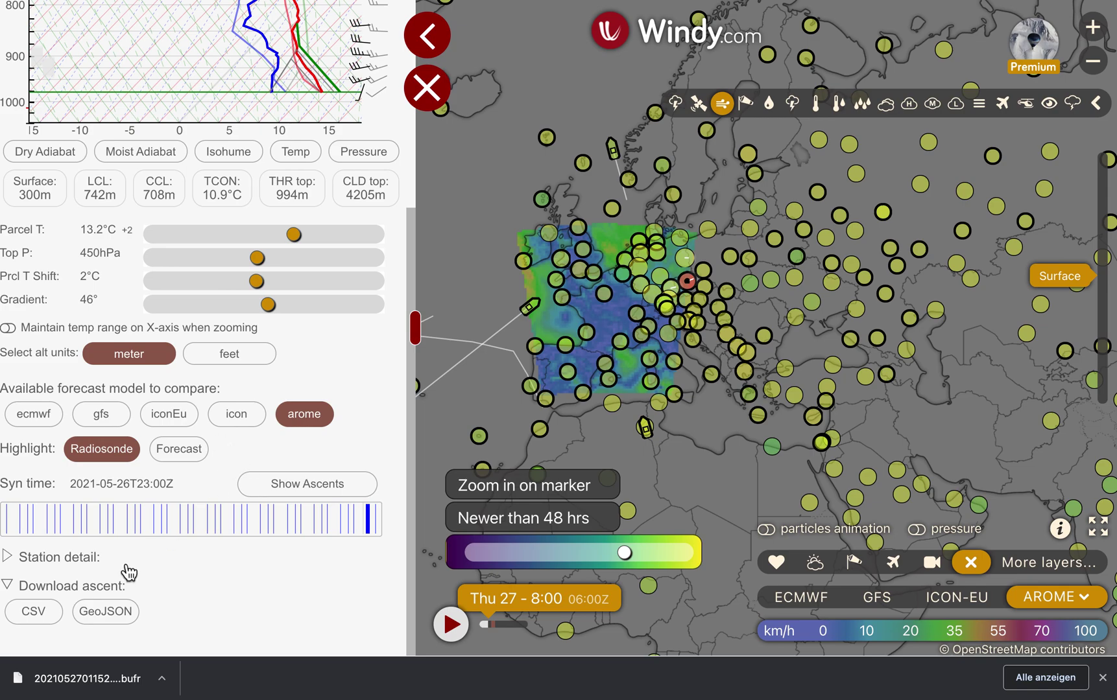
left_click(48, 615)
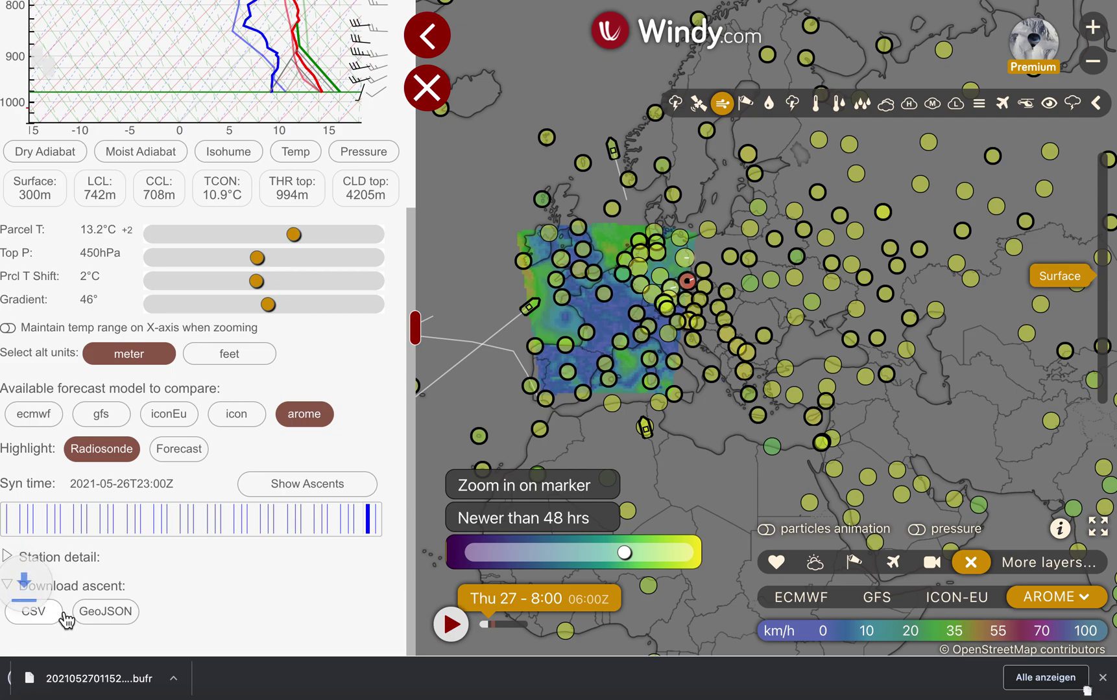
left_click(106, 612)
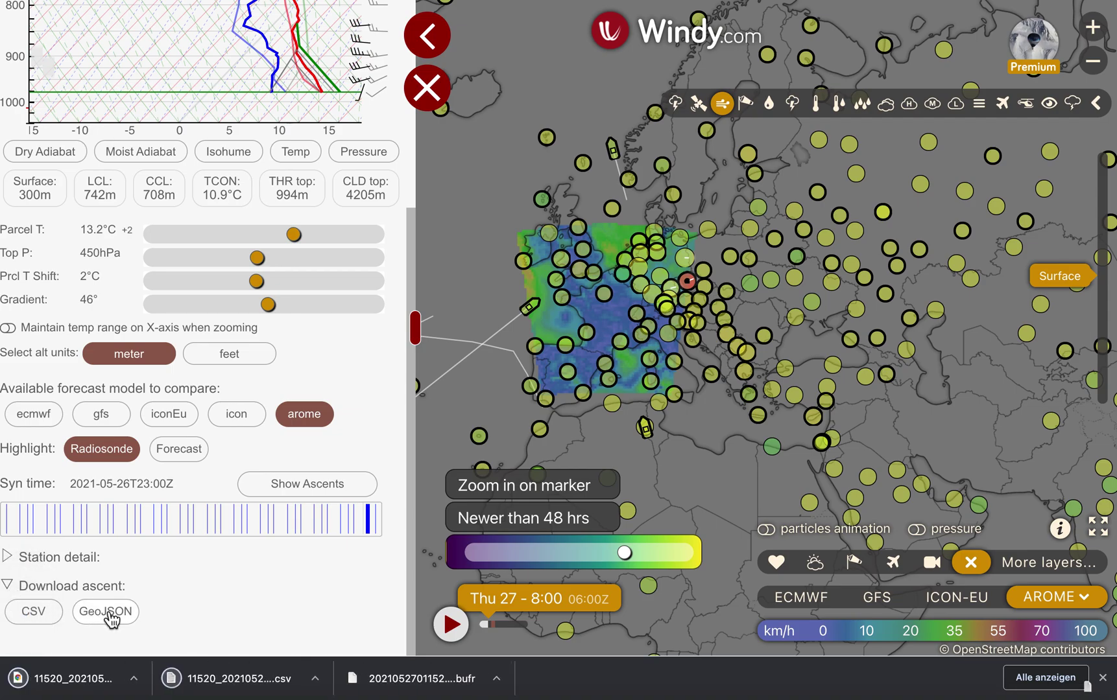
scroll(190, 597, "up", 1)
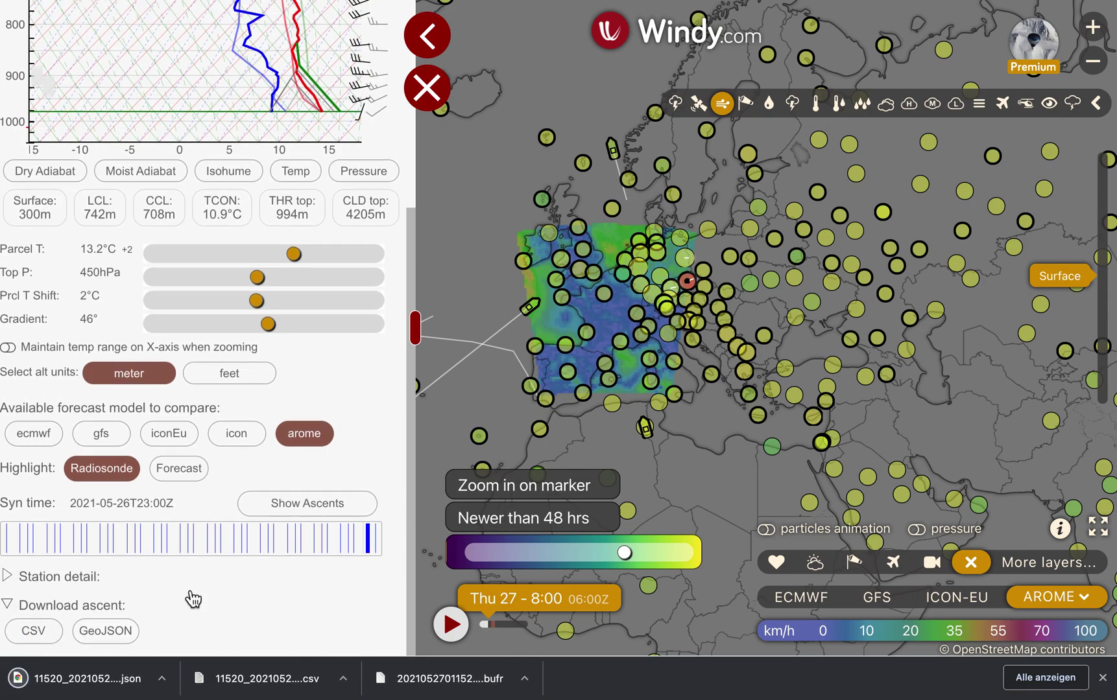
Step: Highlight the dry adiabats, moist adiabats, isohumes, temperature and pressure lines on the Praha-Libus diagram
scroll(193, 598, "up", 5)
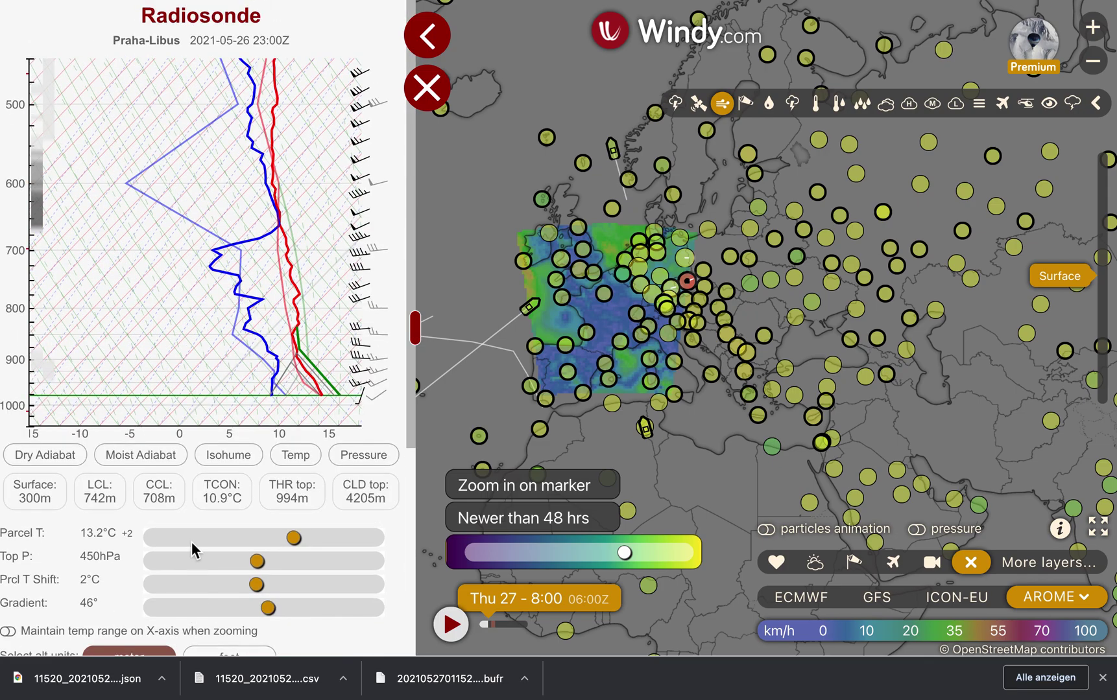
left_click(68, 462)
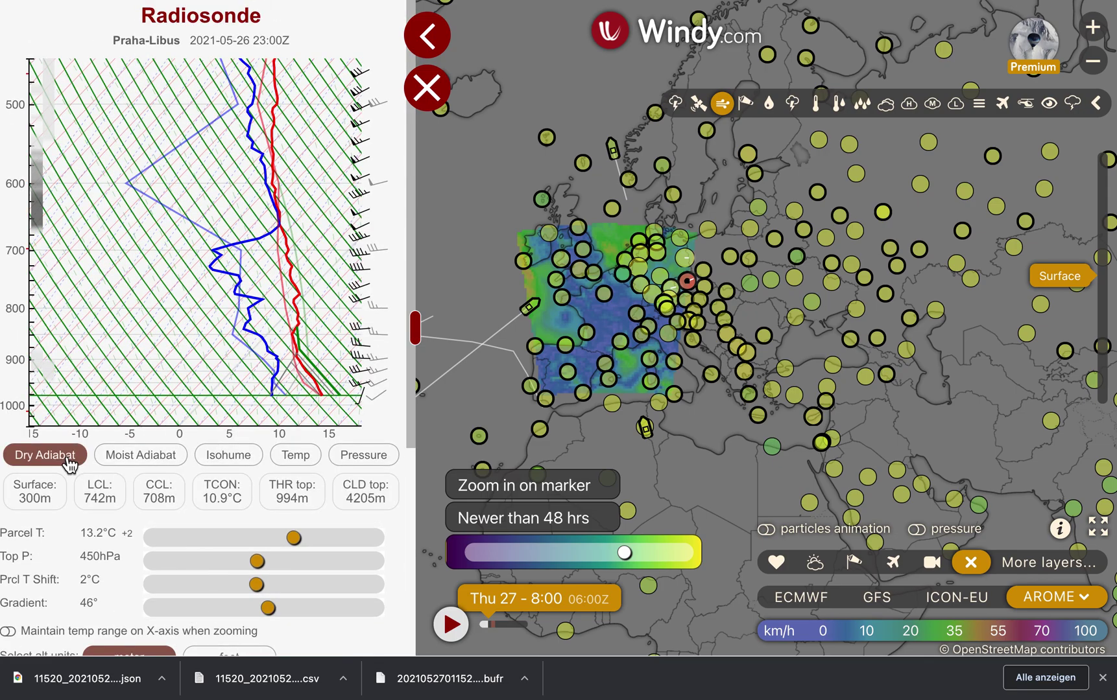
left_click(150, 460)
left_click(228, 457)
left_click(298, 457)
left_click(377, 462)
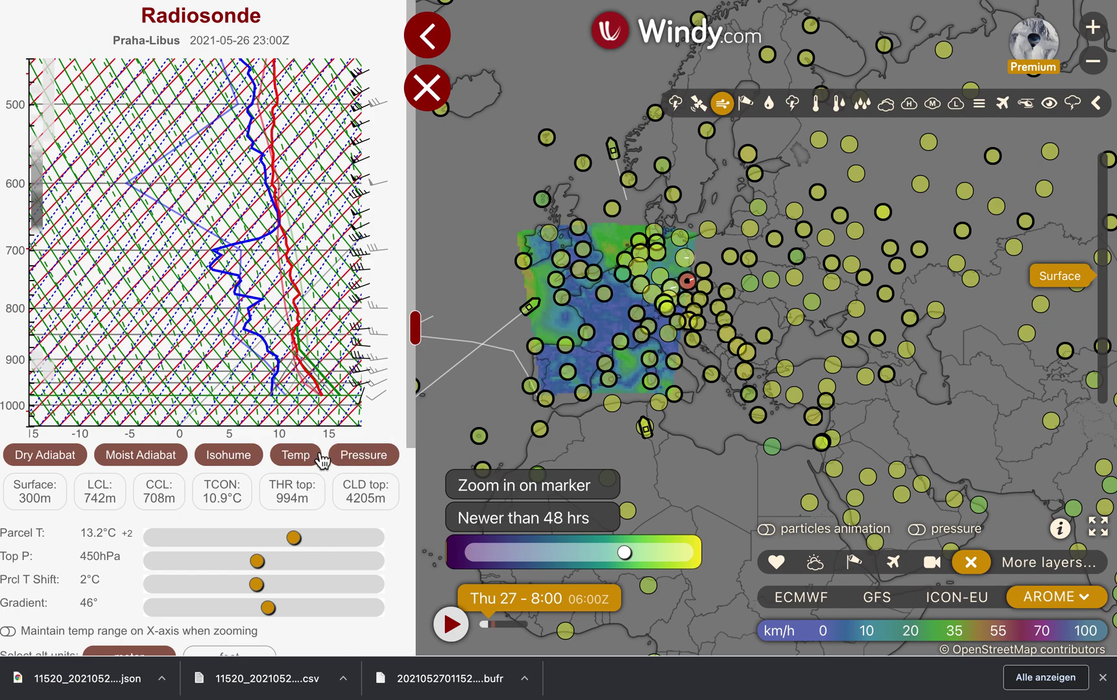
Step: Remove the temperature, isohume, moist adiabat and dry adiabat highlights so that only the pressure lines remain emphasised
left_click(293, 459)
left_click(262, 464)
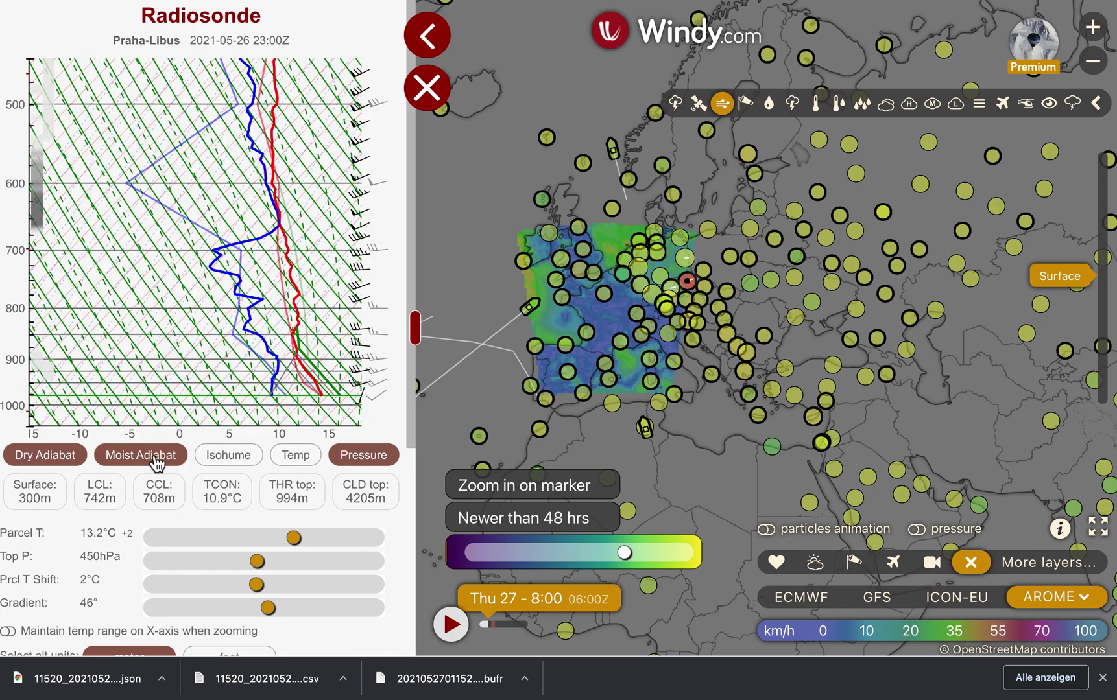
left_click(157, 464)
left_click(65, 467)
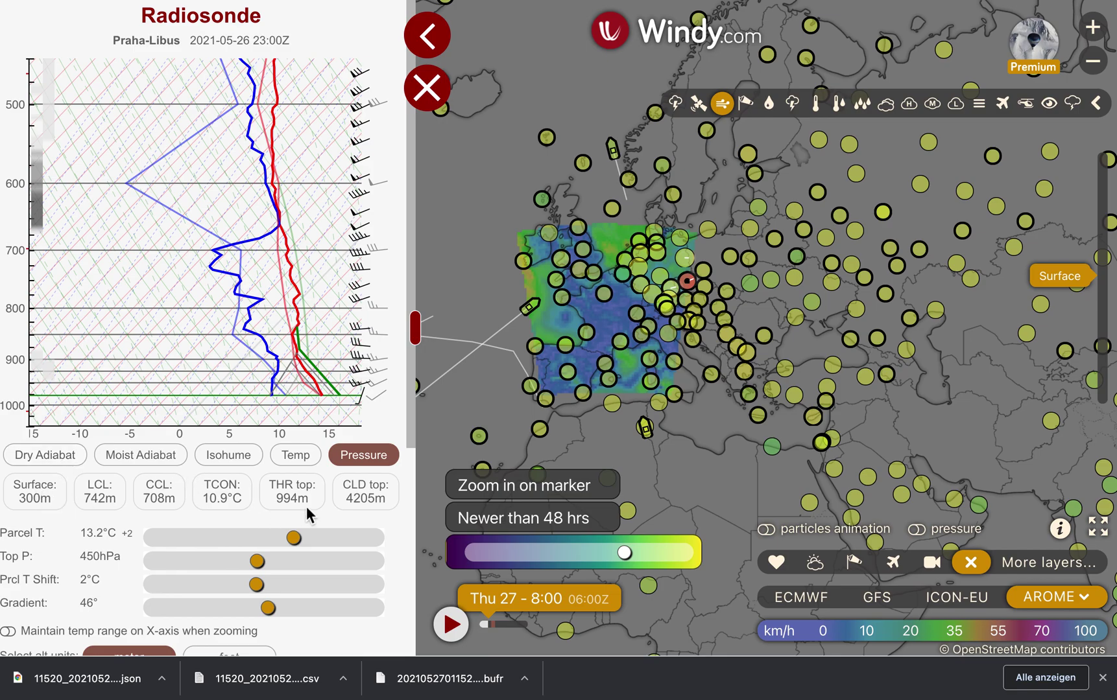
scroll(242, 391, "down", 3)
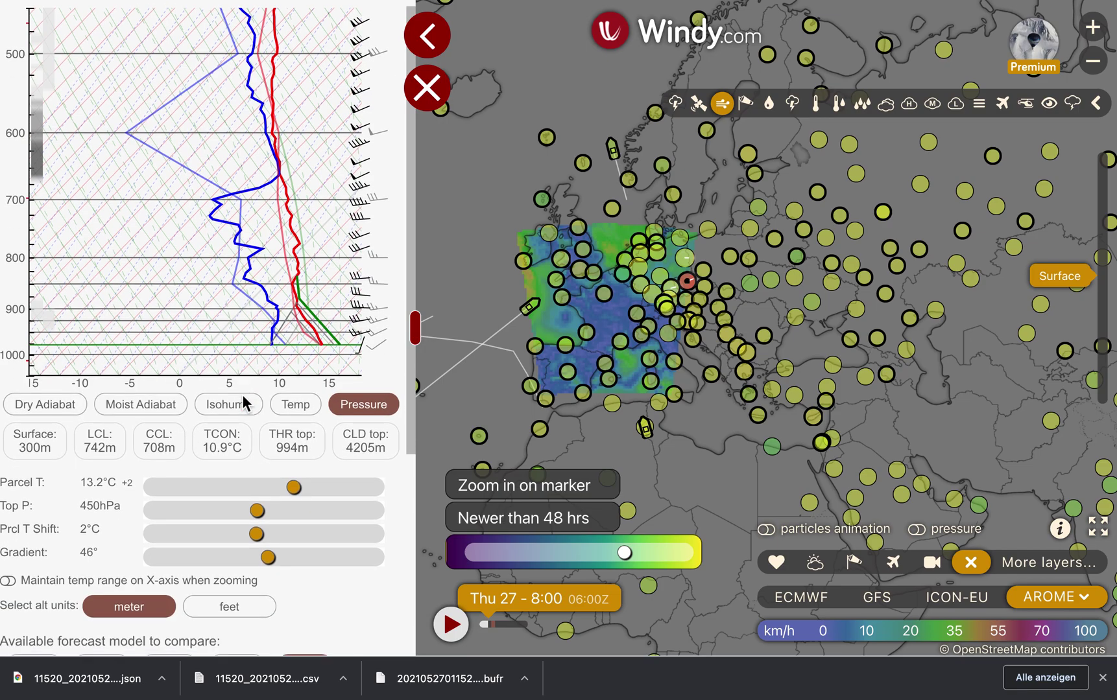
scroll(242, 395, "up", 2)
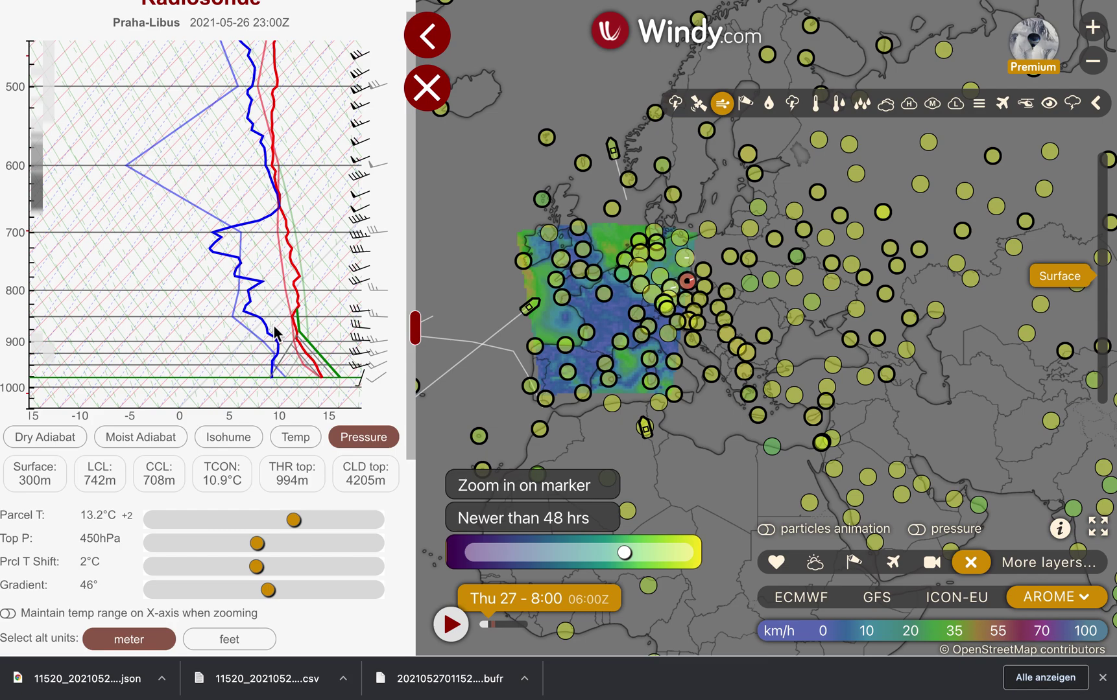
scroll(280, 330, "up", 1)
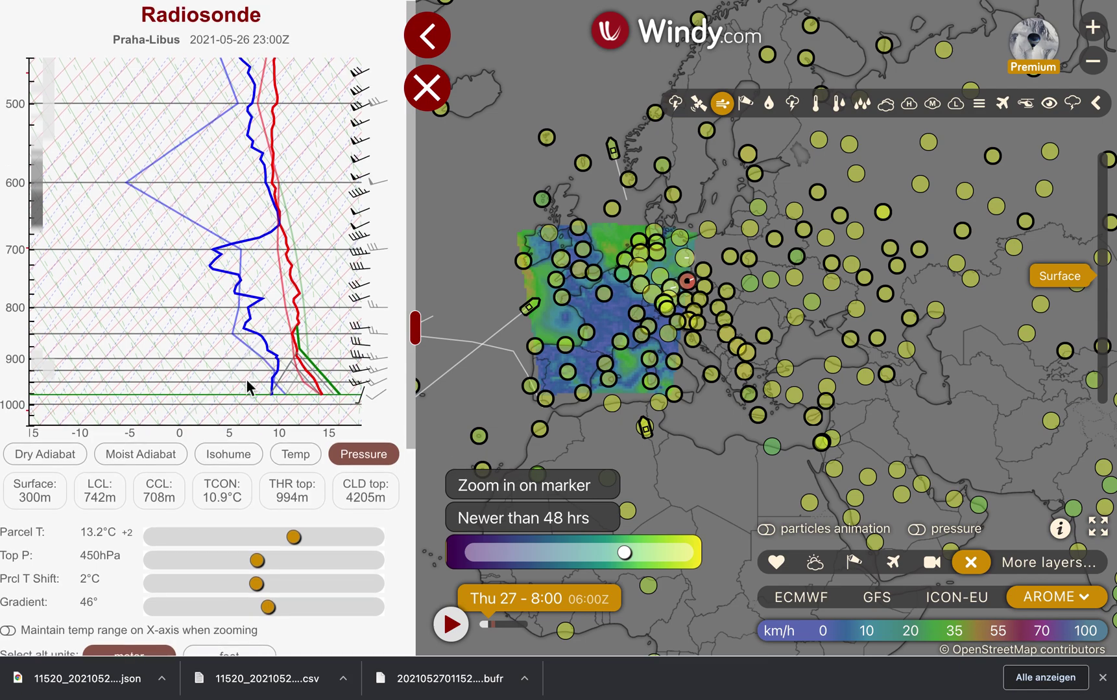
scroll(186, 372, "down", 3)
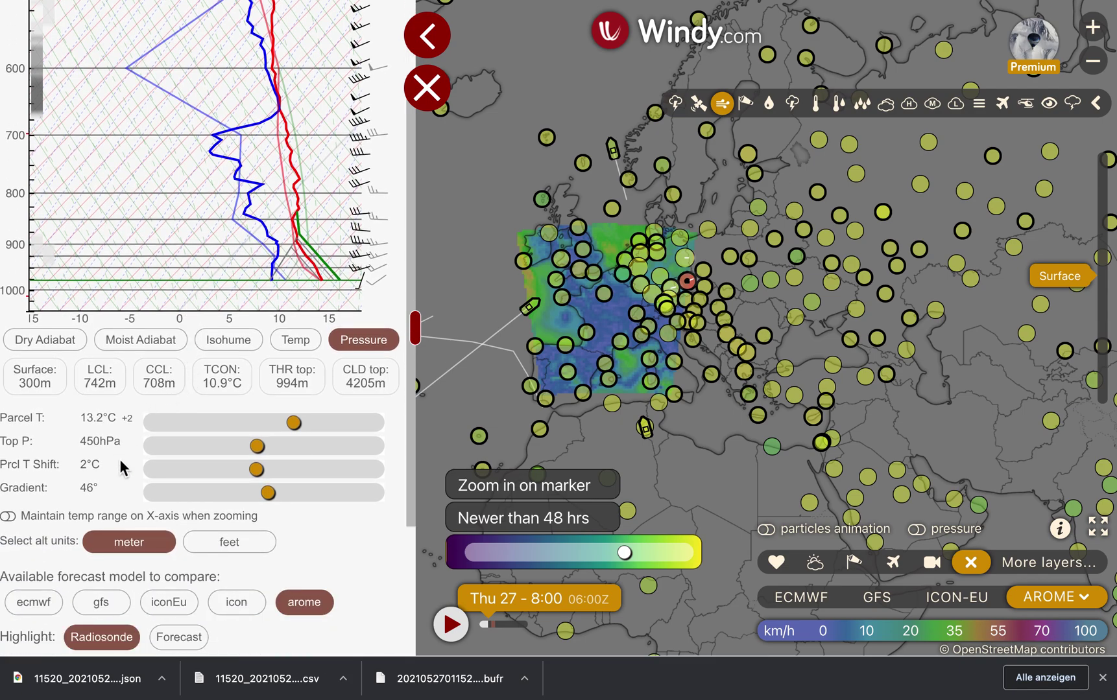
scroll(119, 459, "down", 1)
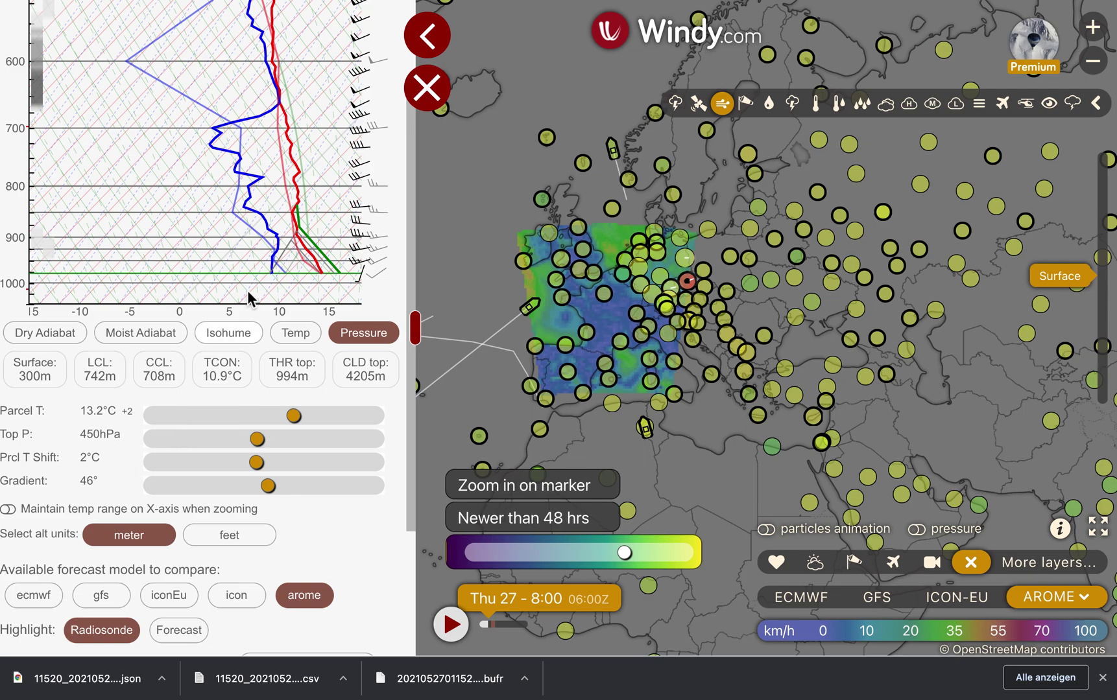
Step: Hide the sounding panel and place the weather picker on the Welsh coast near St David's
left_click(428, 40)
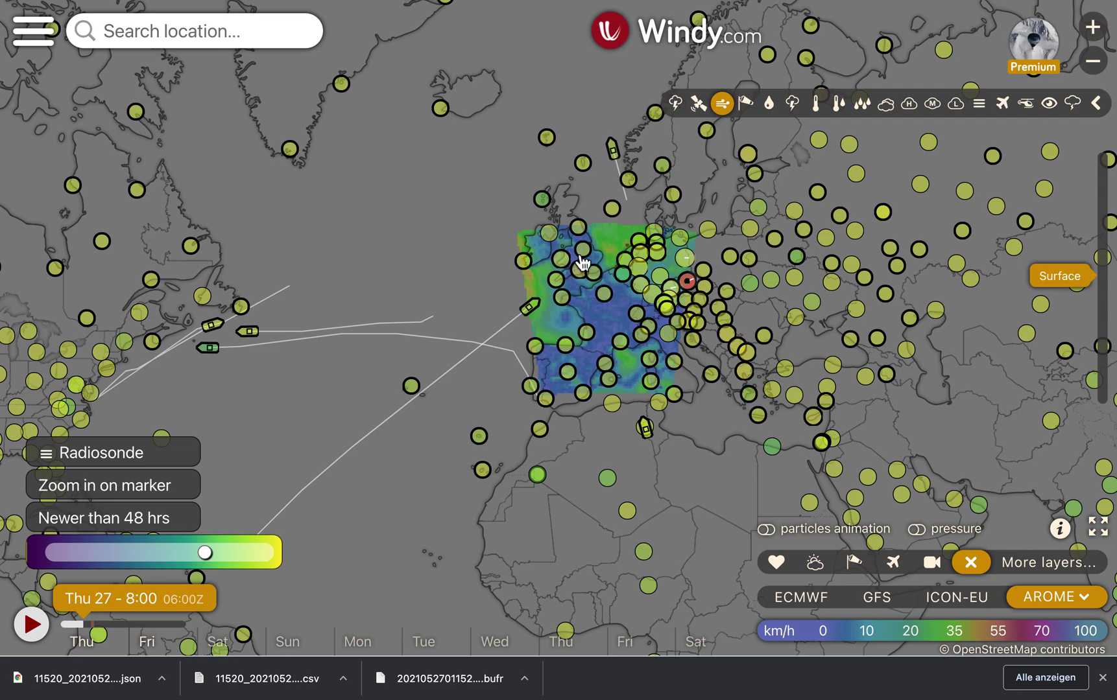
scroll(582, 262, "up", 5)
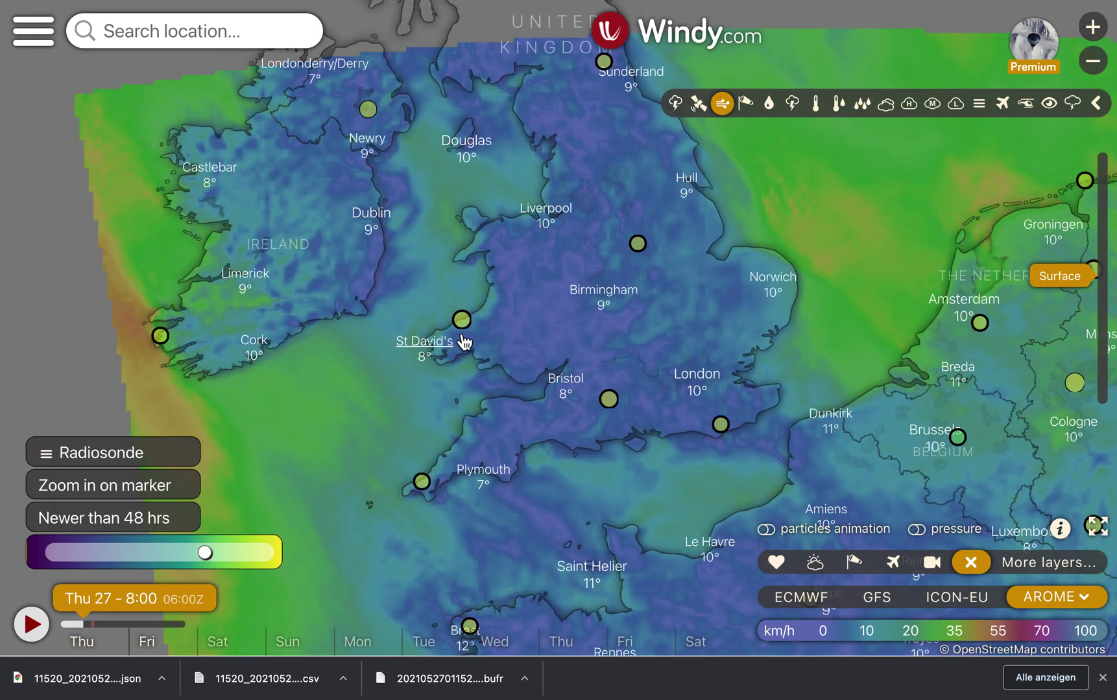
left_click(461, 334)
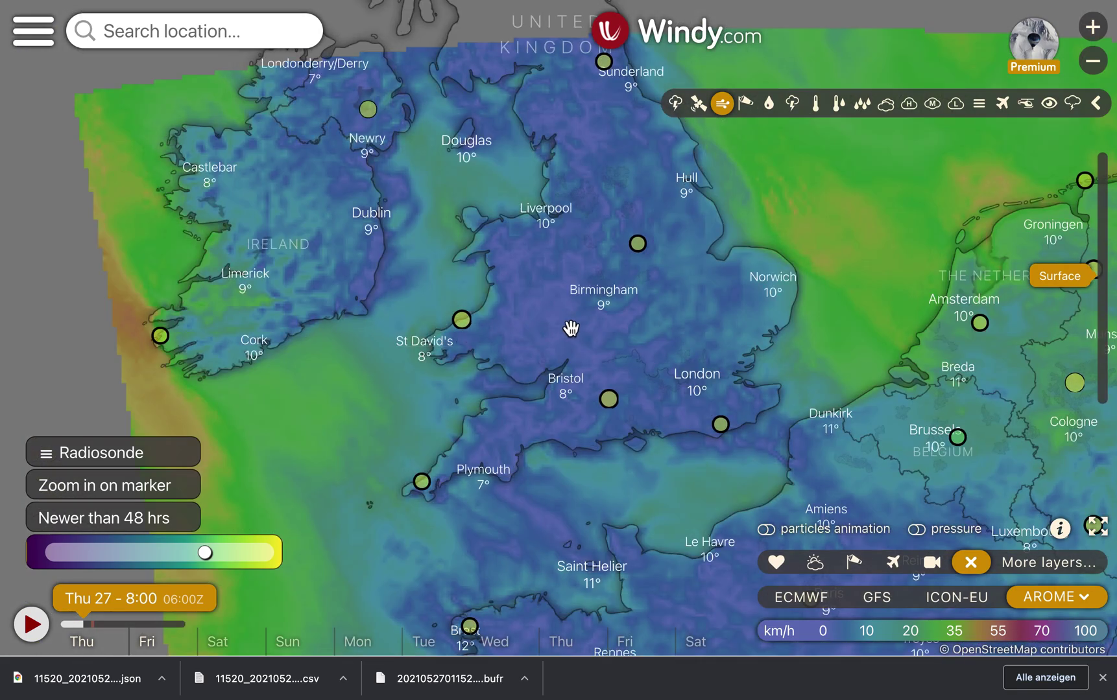
Step: Switch the map from wind to the weather radar layer and bring eastern Europe into view
left_click(678, 105)
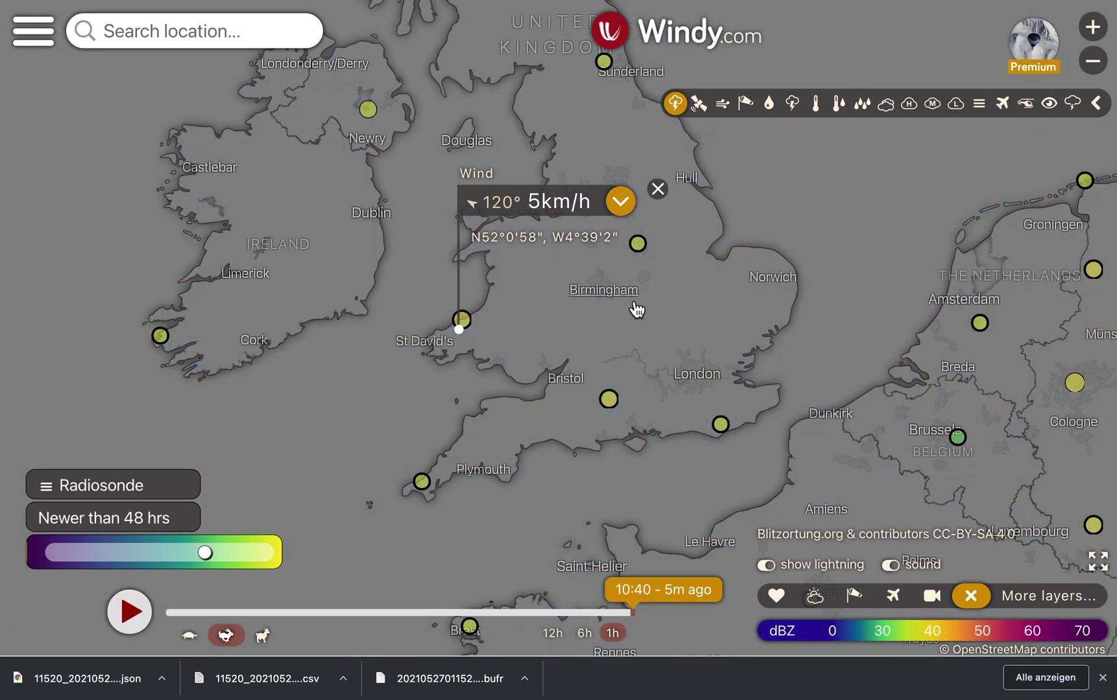
scroll(636, 308, "down", 3)
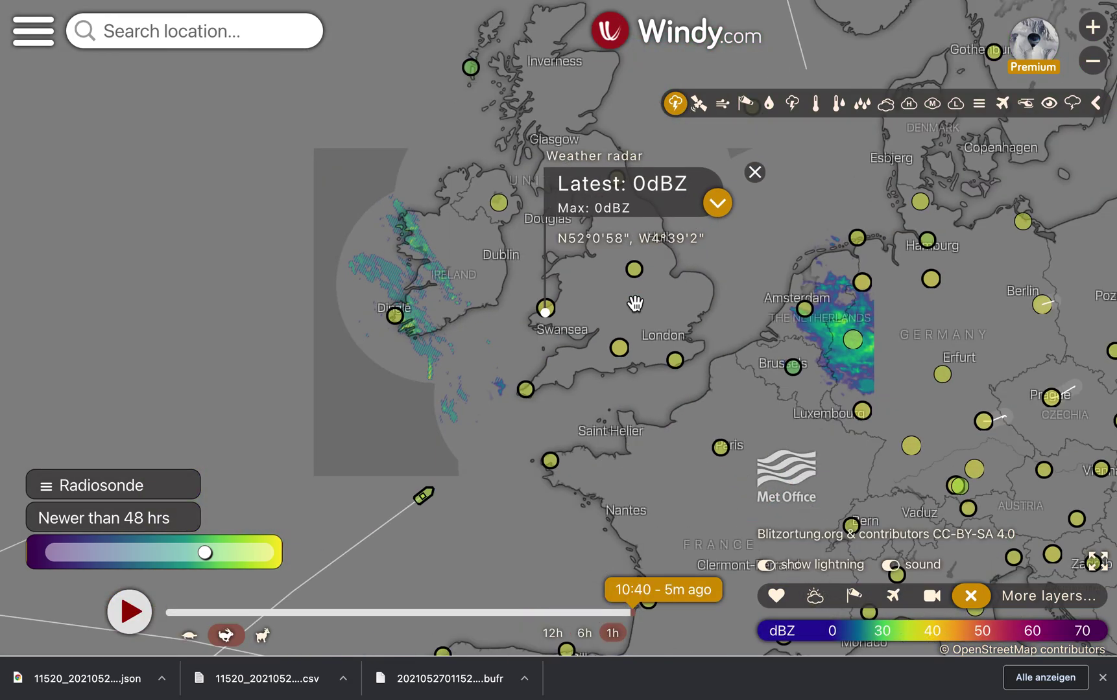
scroll(674, 331, "down", 3)
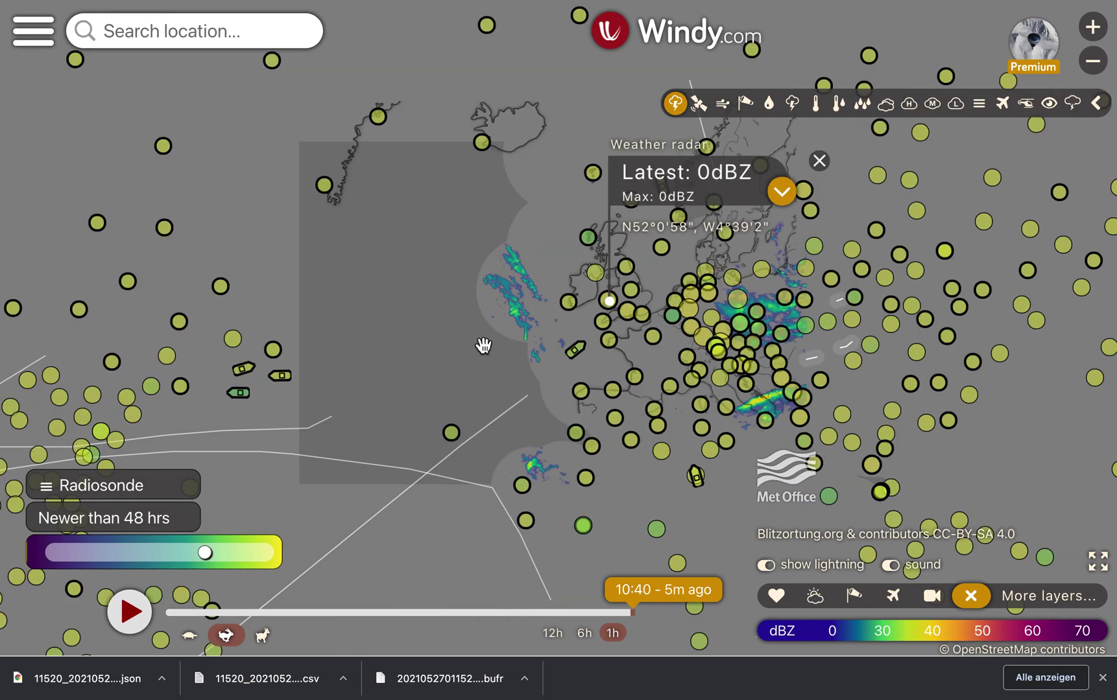
scroll(610, 340, "up", 1)
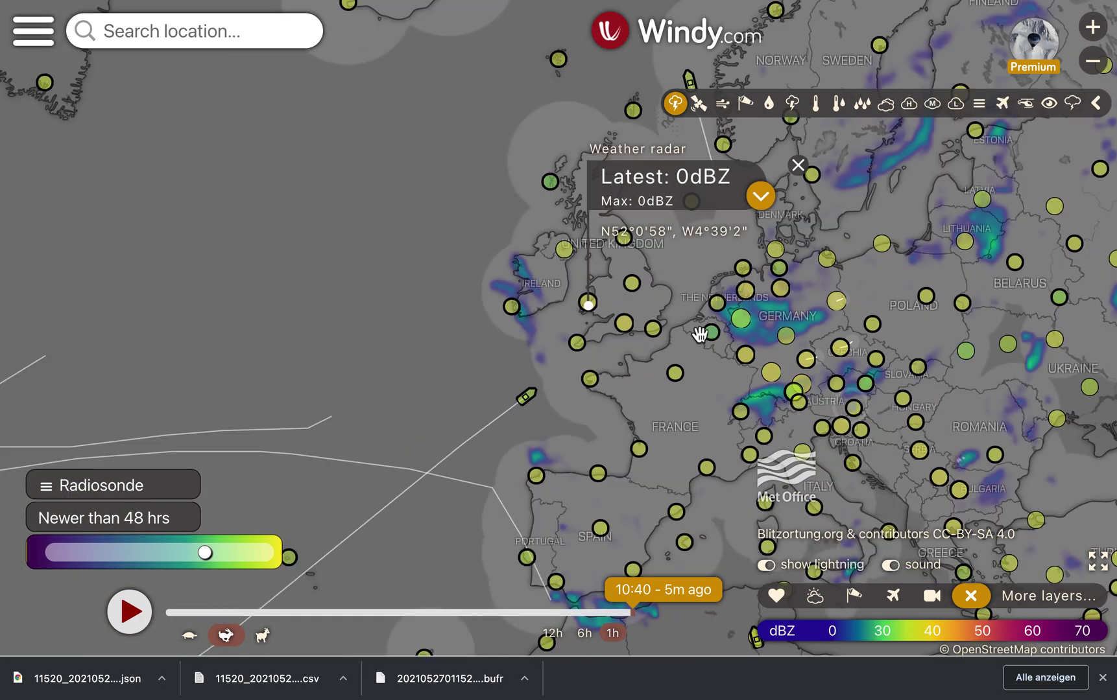
left_click_drag(592, 315, 311, 368)
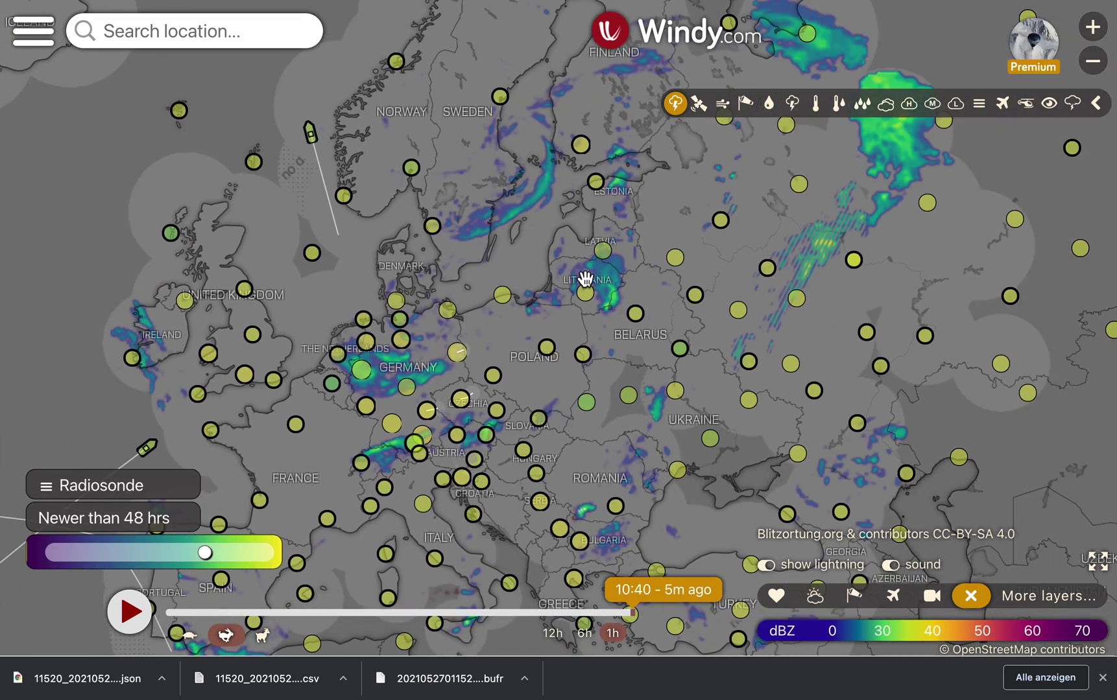
left_click(773, 276)
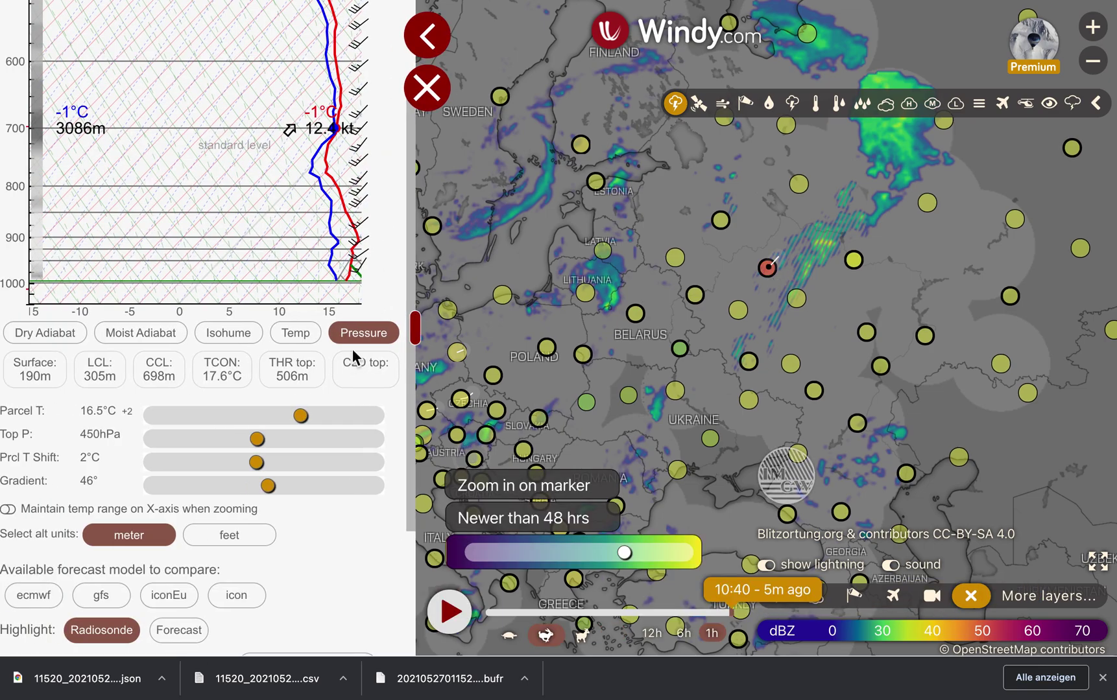
scroll(312, 238, "up", 2)
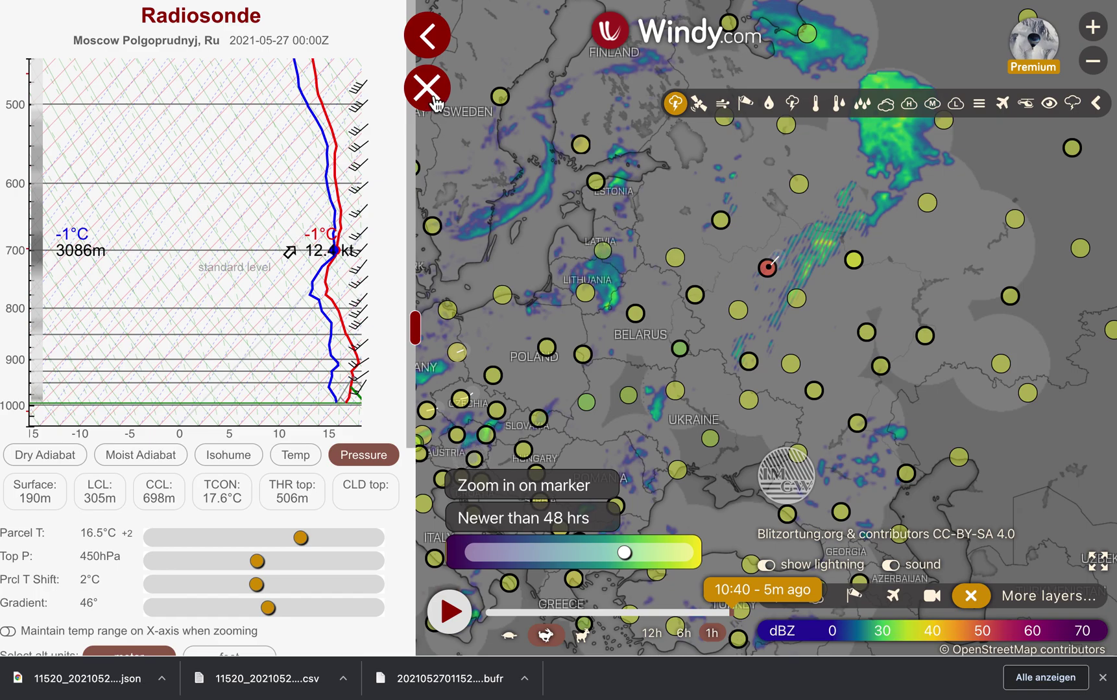
left_click(429, 35)
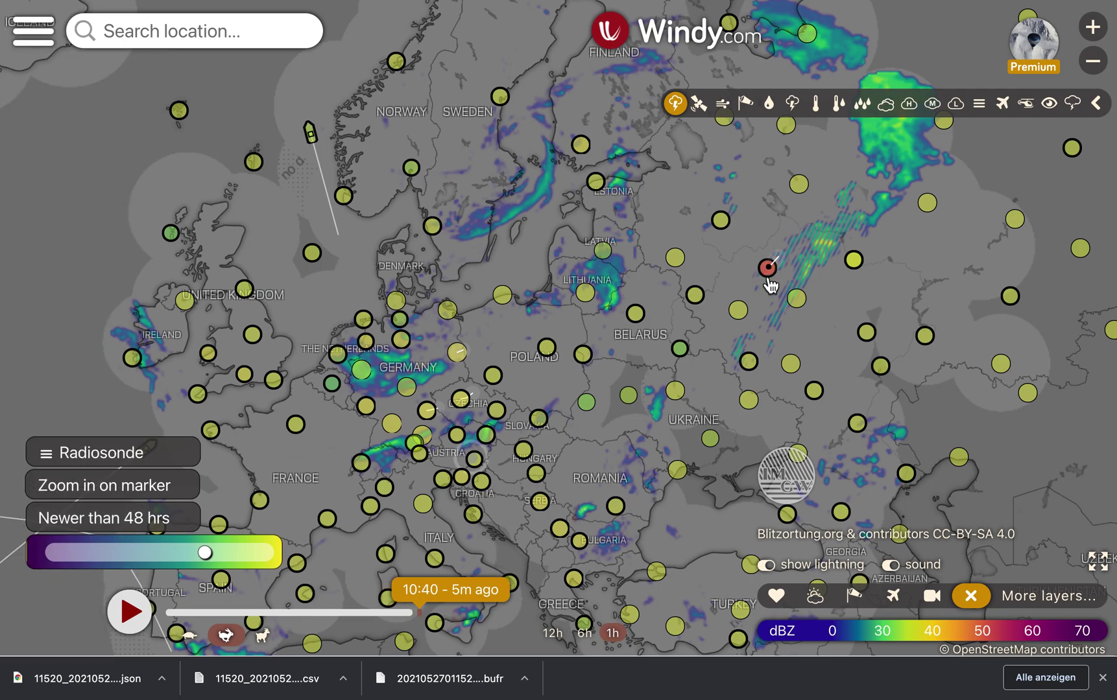
Step: Play the weather radar animation for the rain band around Moscow
scroll(784, 279, "up", 2)
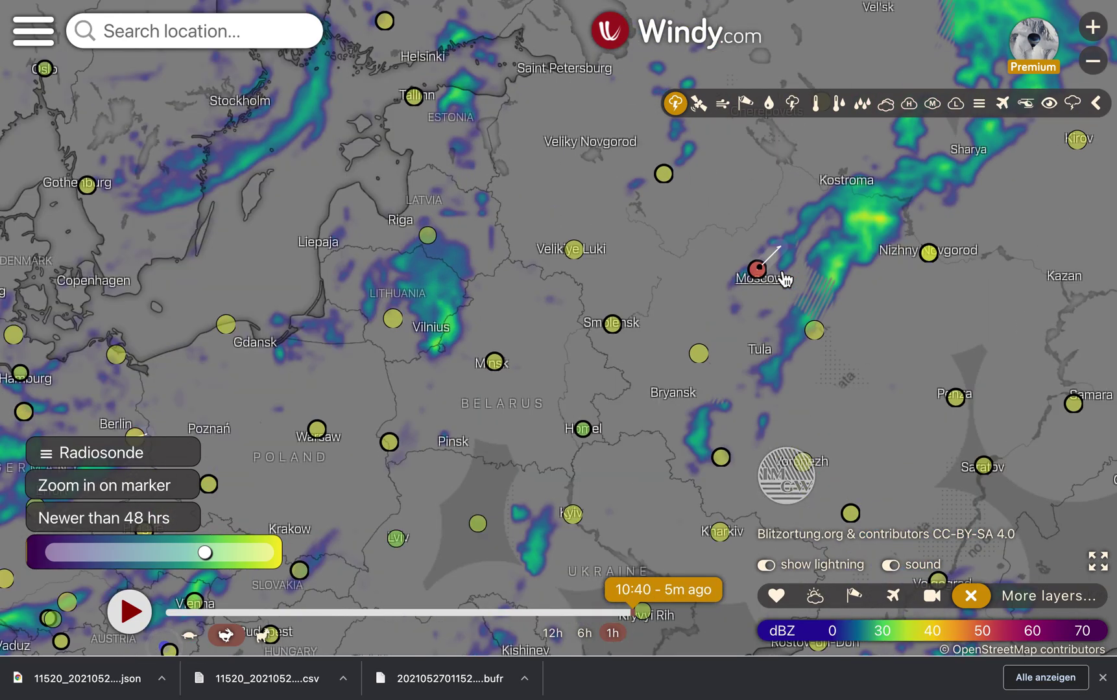
scroll(782, 273, "down", 2)
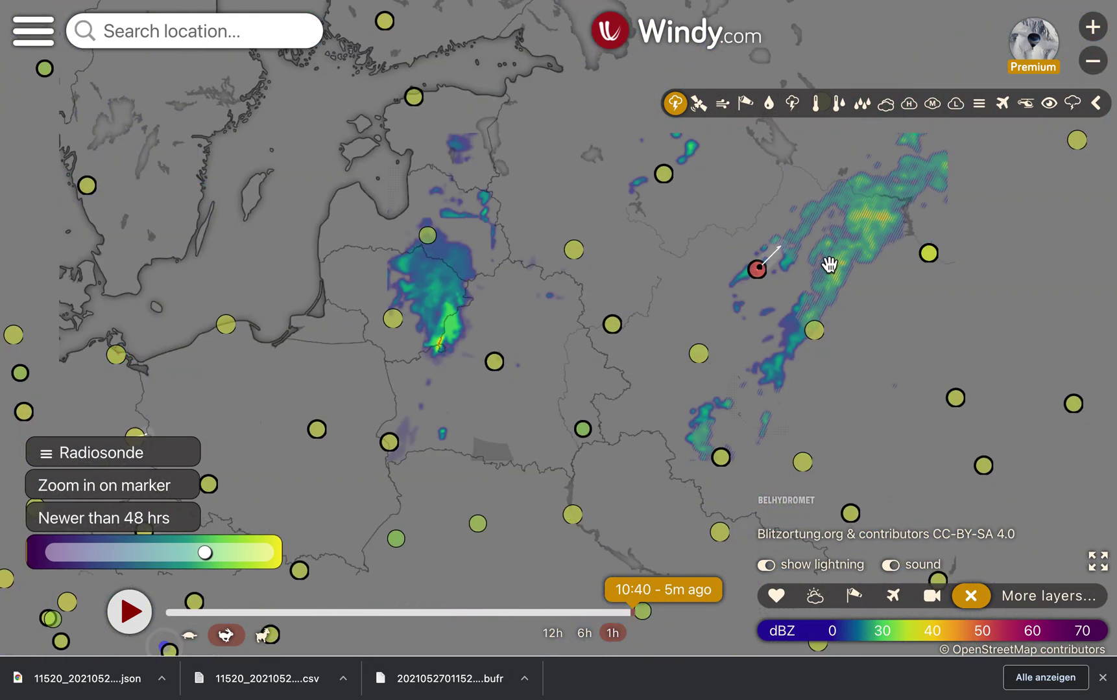
scroll(817, 267, "up", 2)
left_click_drag(812, 269, 652, 298)
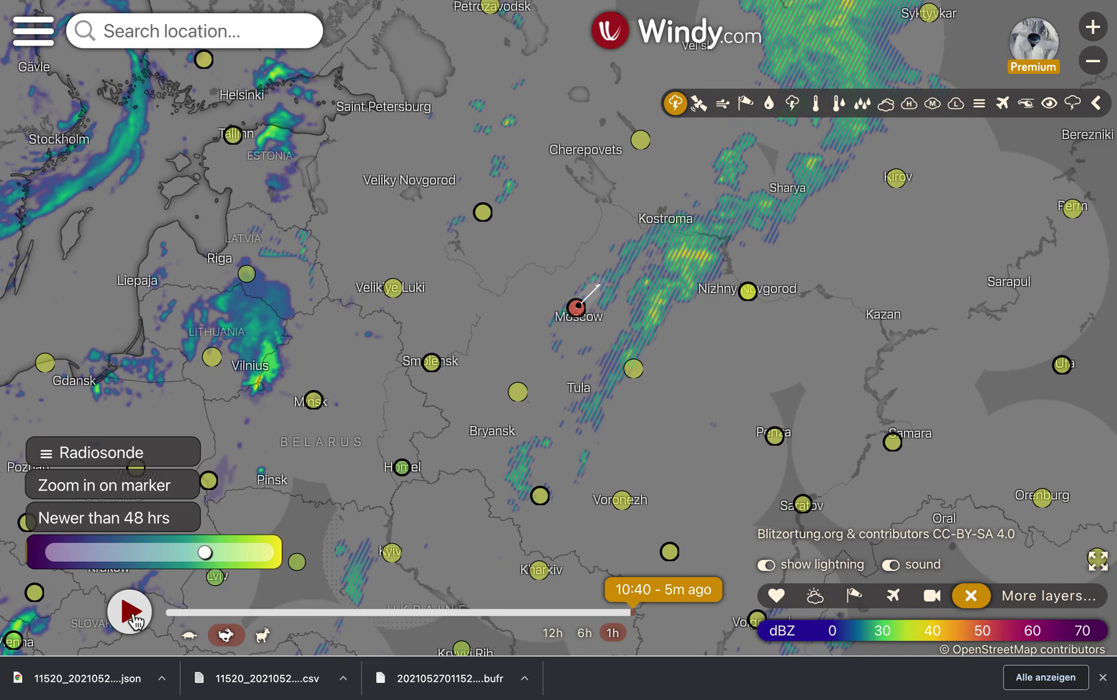
left_click(130, 613)
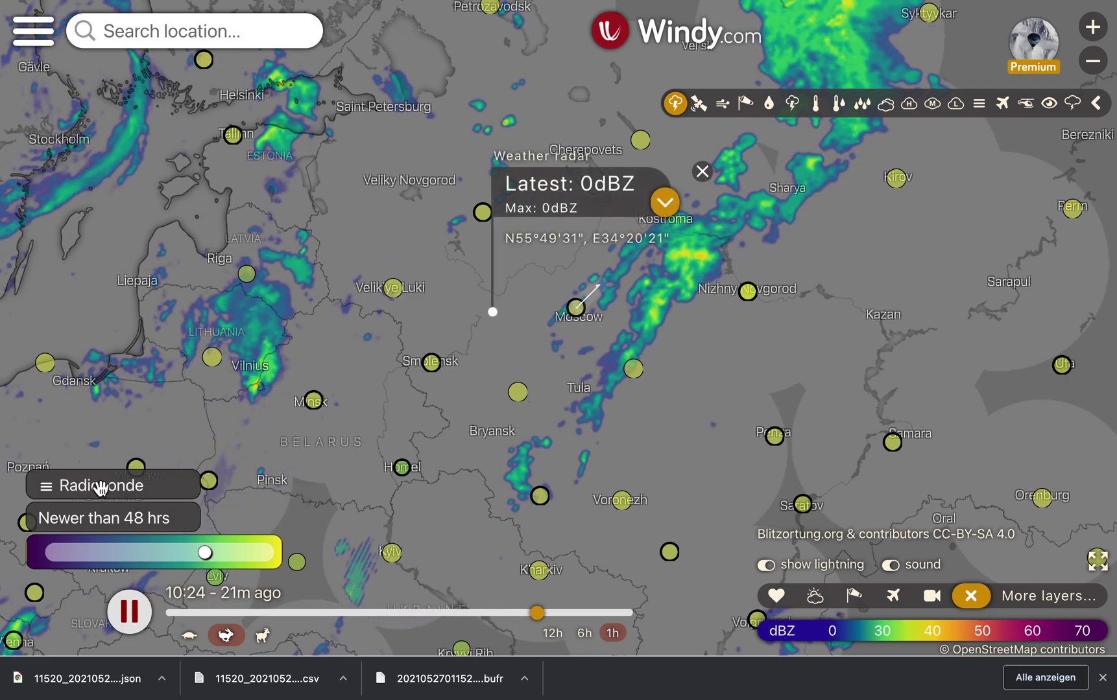
Step: Reopen the Moscow sounding, compare it with the iconEu forecast model, and hide the panel
left_click(99, 486)
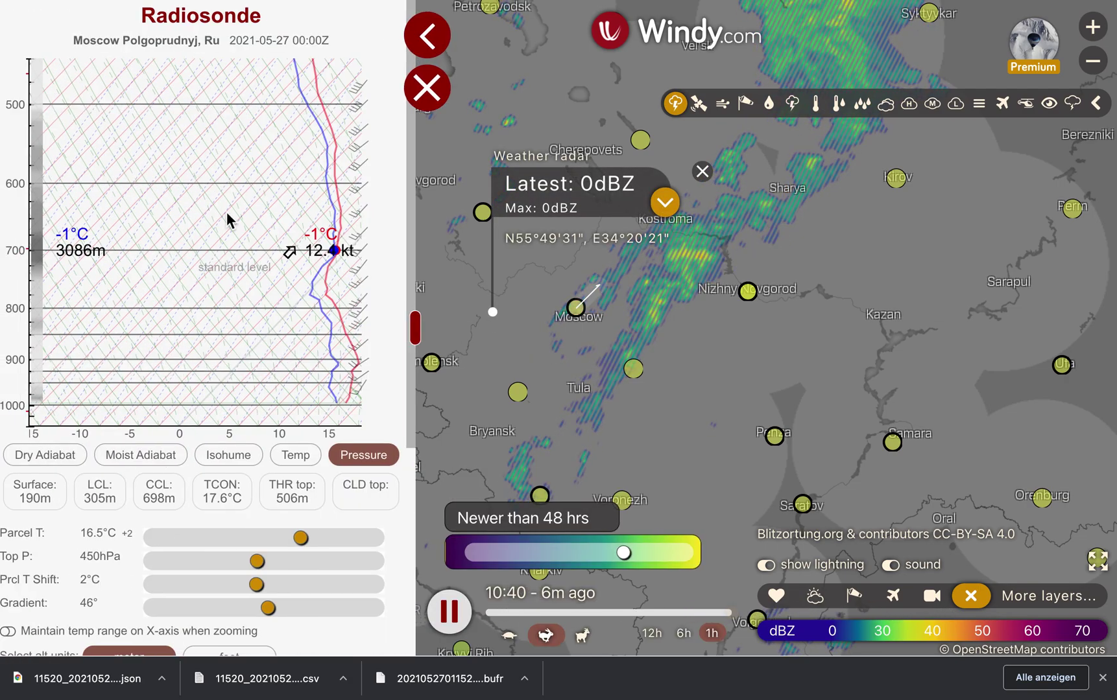
scroll(202, 166, "down", 1)
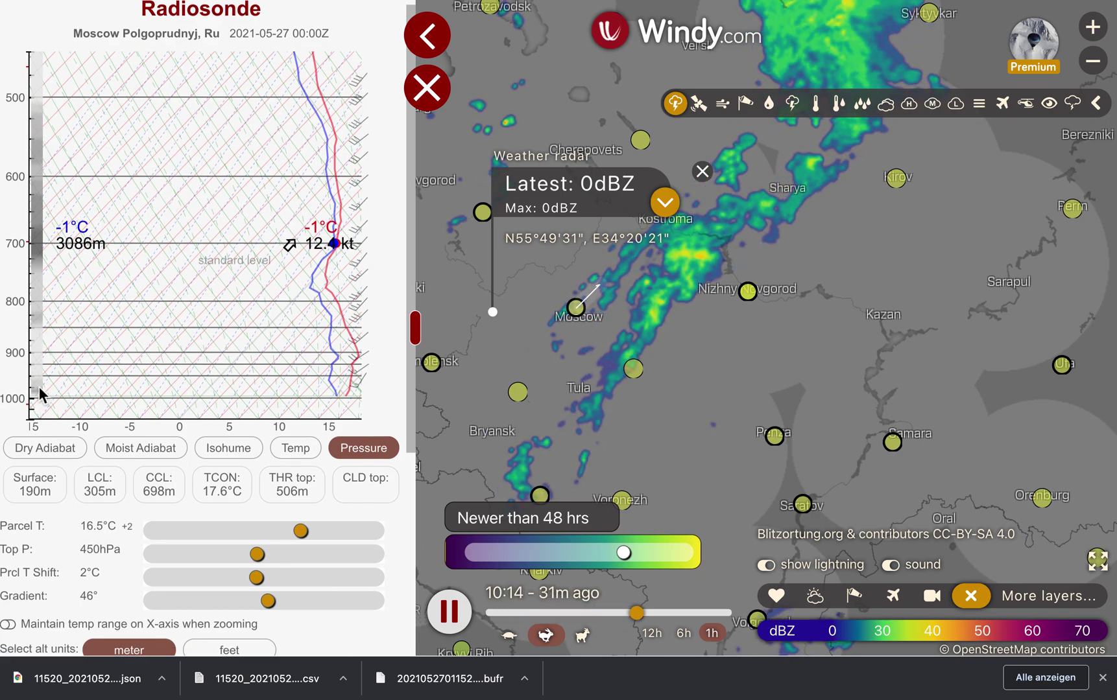
scroll(195, 336, "down", 1)
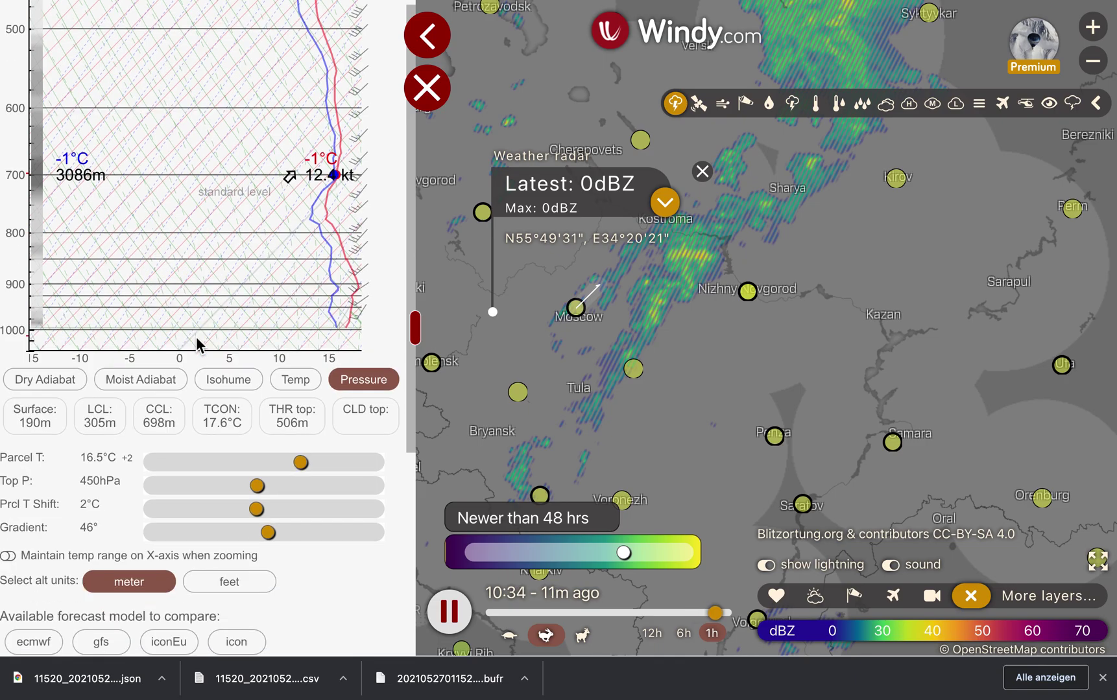
scroll(195, 336, "down", 1)
left_click(190, 595)
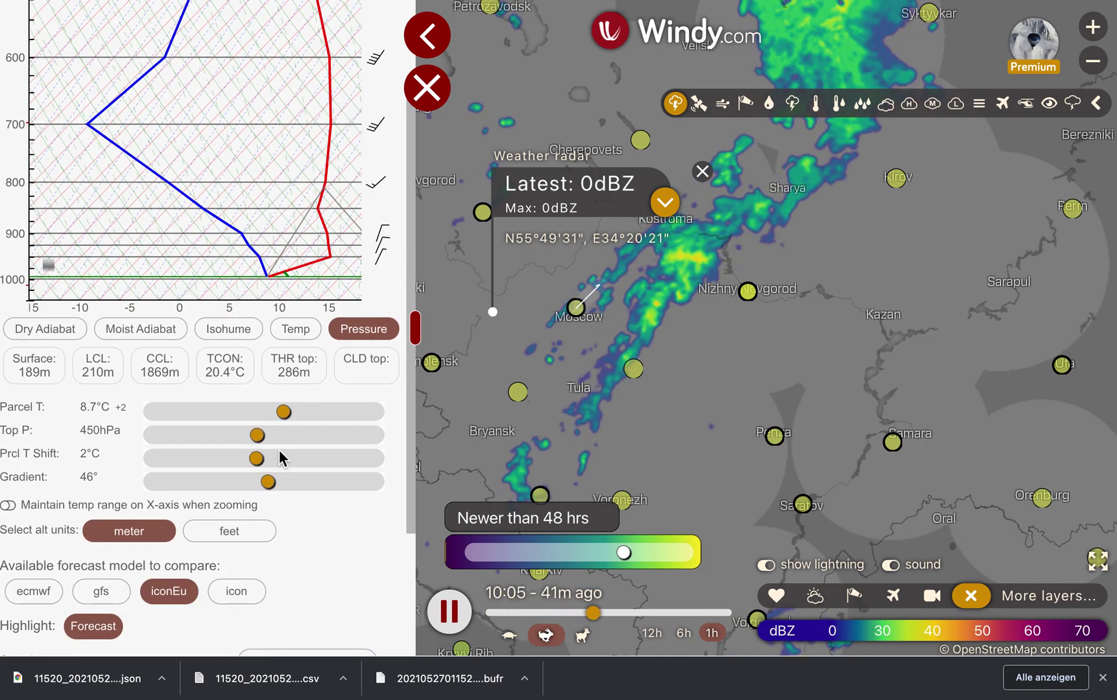
scroll(279, 450, "up", 2)
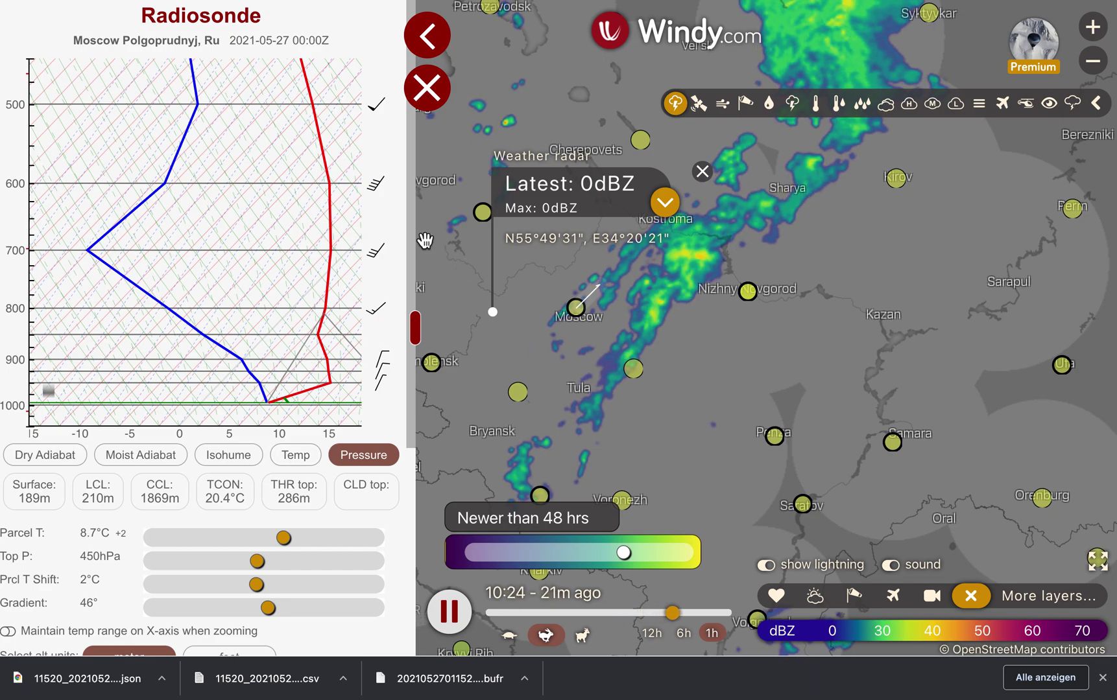
left_click(433, 37)
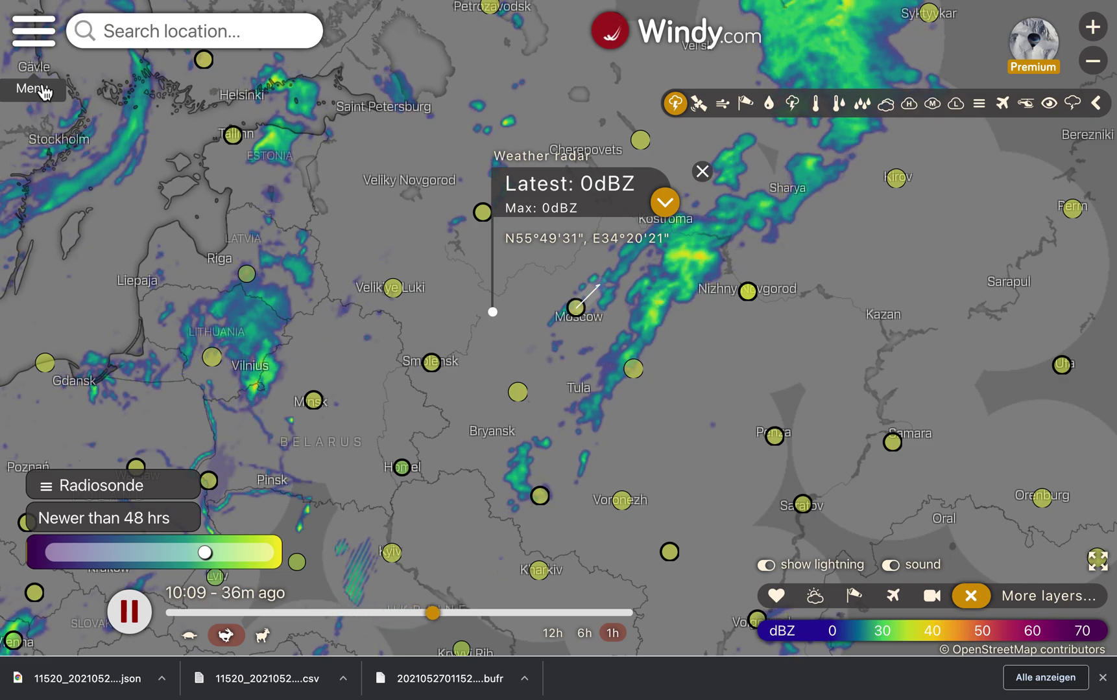
Step: Pause the radar animation and take a closer look at the rain band around Moscow
key("space")
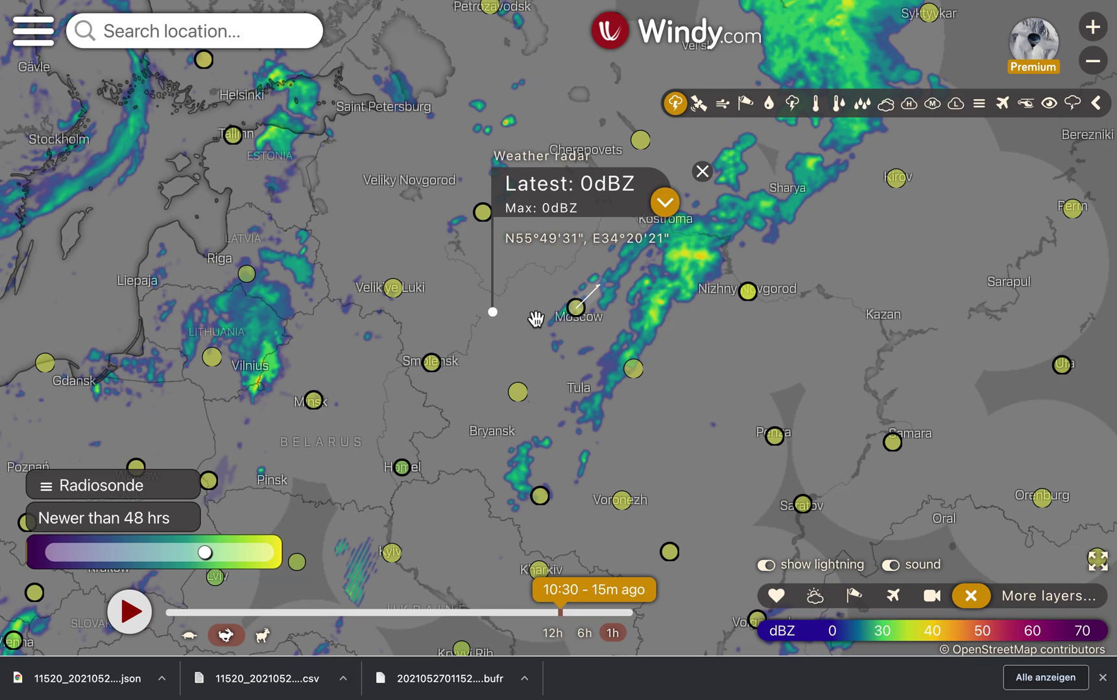
scroll(527, 308, "down", 2)
scroll(527, 308, "up", 3)
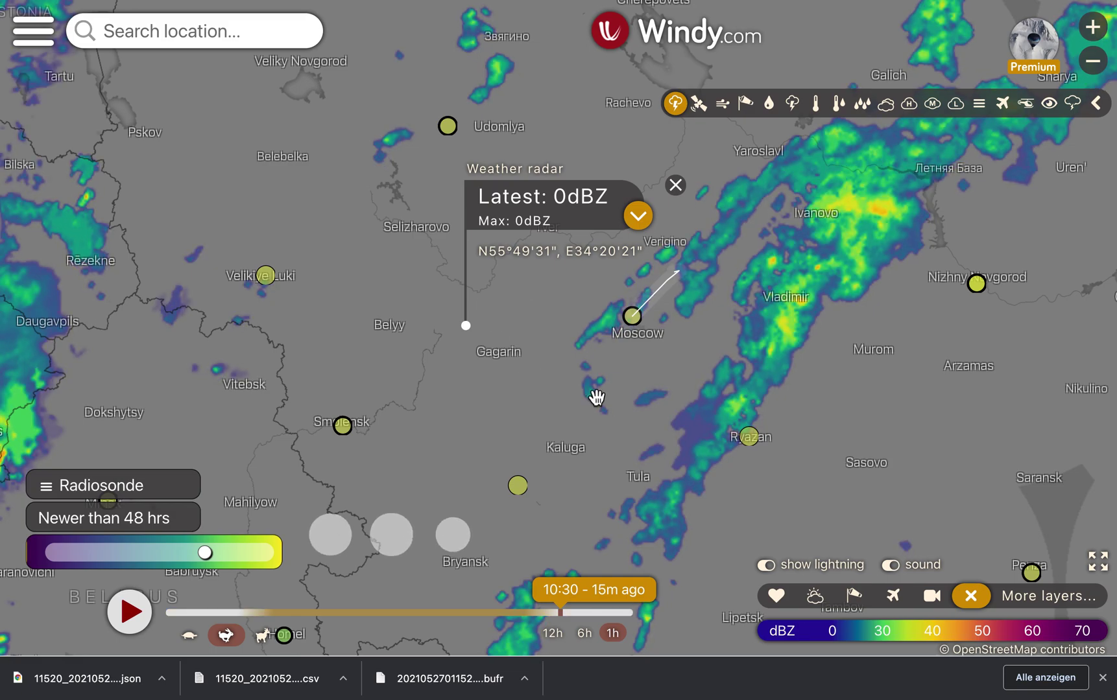
mouse_move(745, 7)
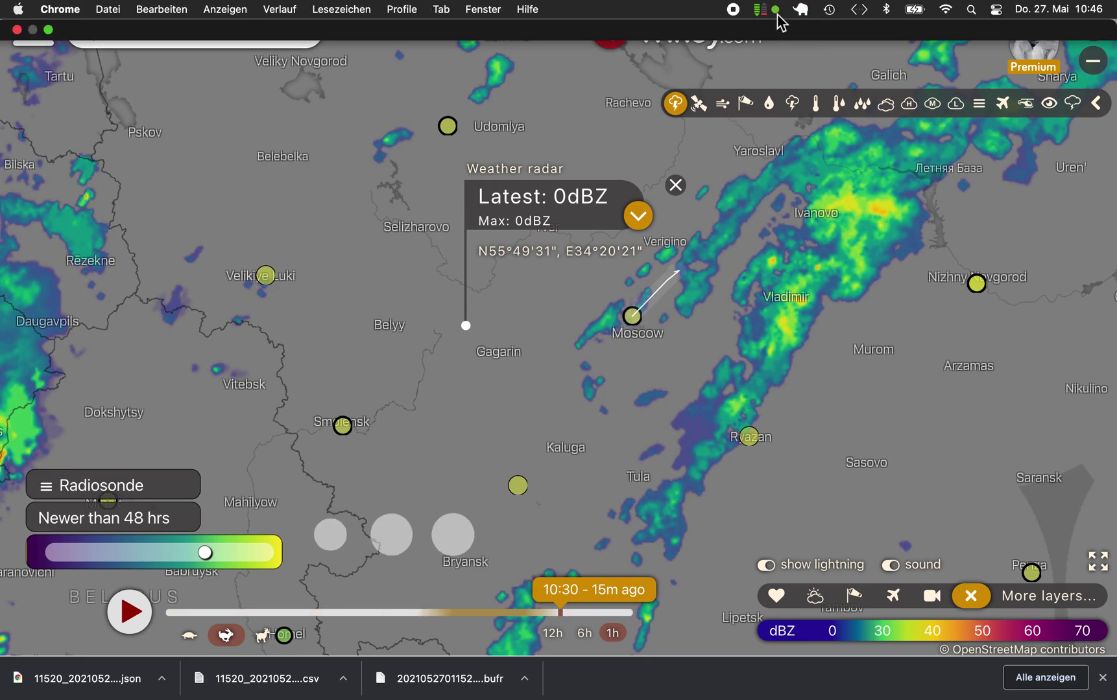